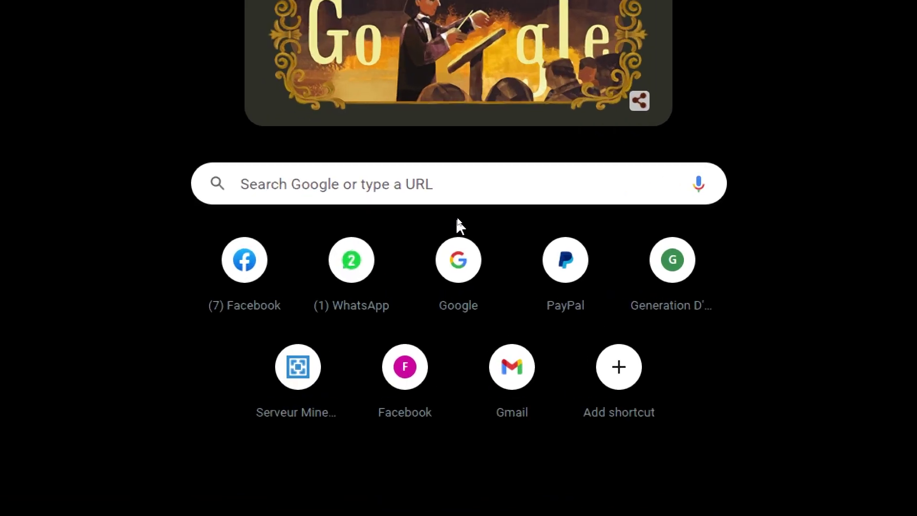
- Search Google for 'webflow english', replacing 'png' in the autocompleted 'webflow png' suggestion
{"action": "left_click", "coordinate": [436, 199]}
{"action": "type", "text": "web"}
{"action": "key", "text": "Right"}
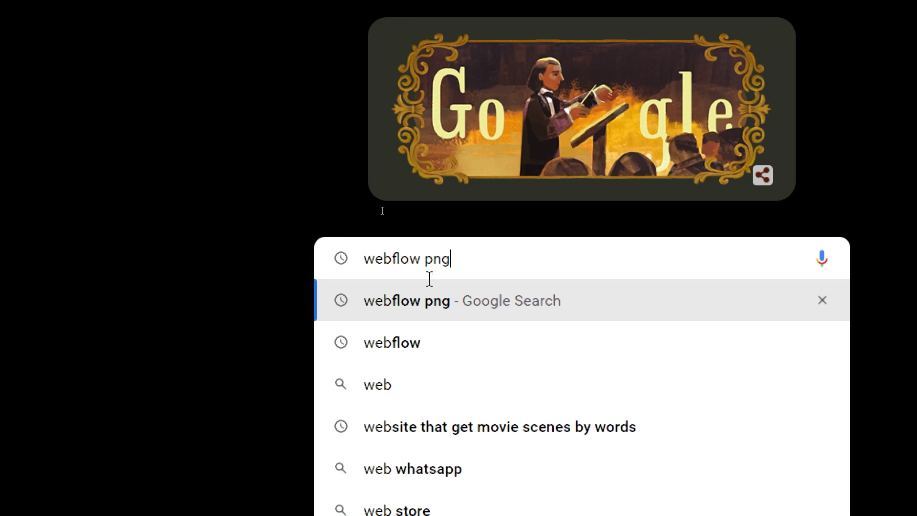
{"action": "double_click", "coordinate": [437, 258]}
{"action": "key", "text": "BackSpace"}
{"action": "type", "text": "english"}
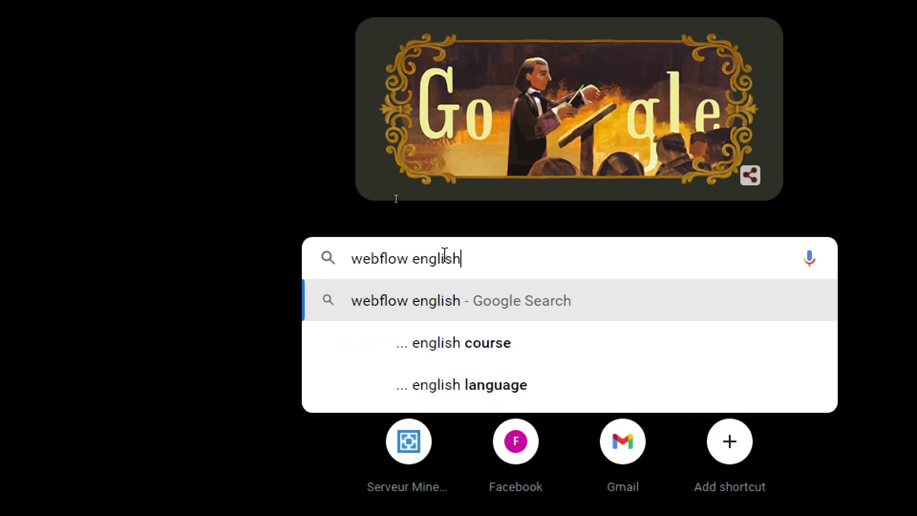
{"action": "key", "text": "Return"}
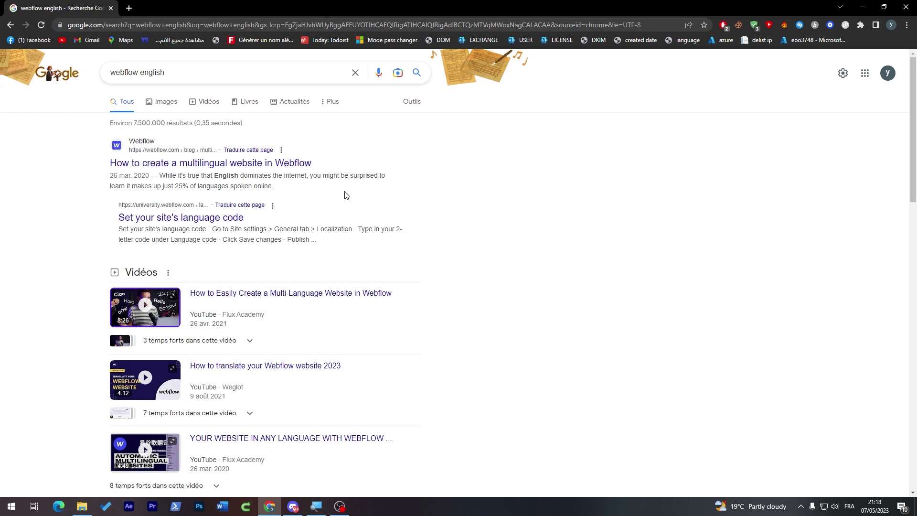
- Open the 'How to create a multilingual website in Webflow' result, then go to the Webflow dashboard
{"action": "left_click", "coordinate": [140, 147]}
{"action": "left_click", "coordinate": [158, 164]}
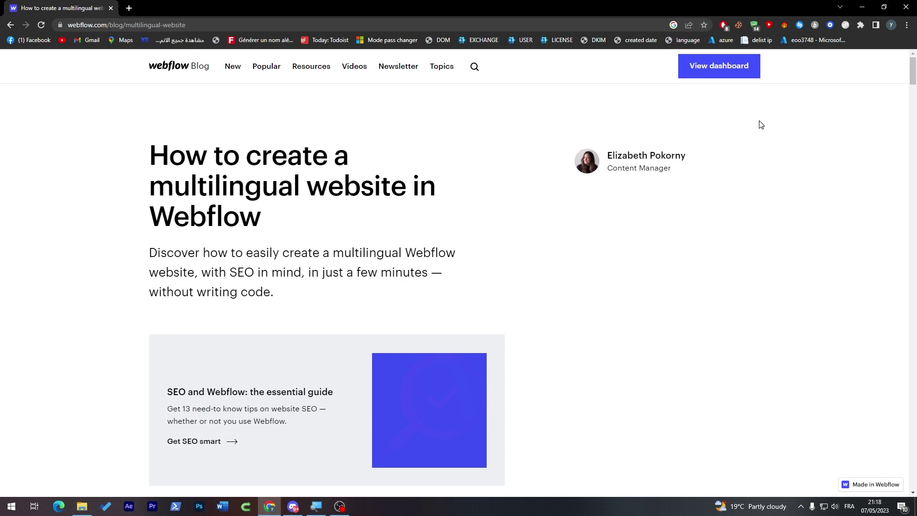
{"action": "left_click", "coordinate": [714, 67]}
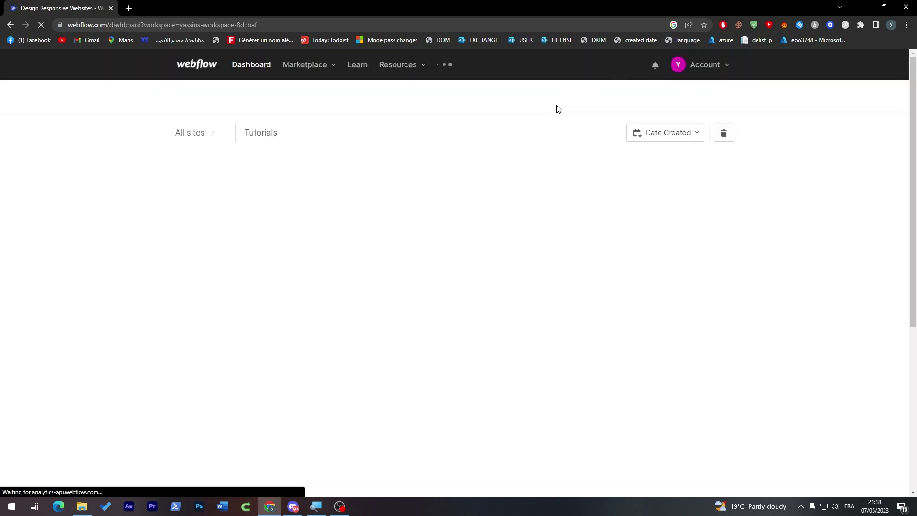
- View the workspace dashboard, then choose Sign Out from the Account menu
{"action": "left_click", "coordinate": [671, 125]}
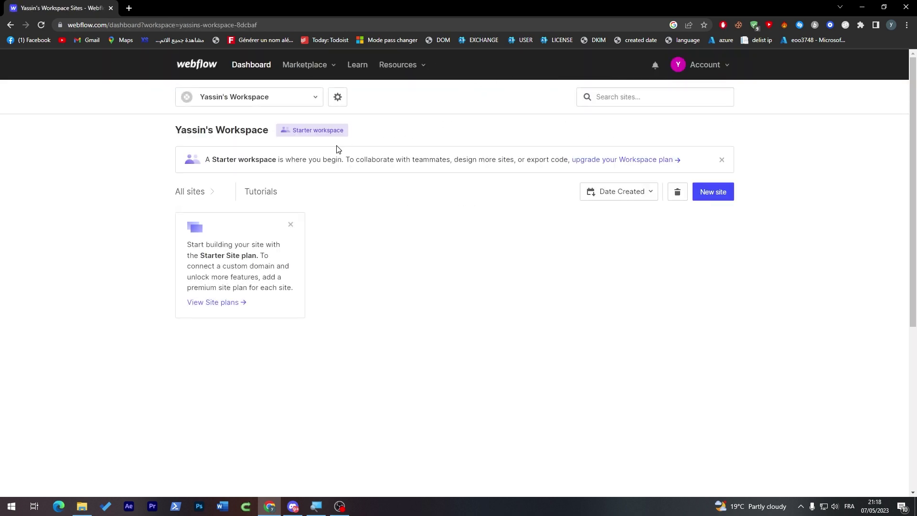
{"action": "left_click", "coordinate": [697, 64]}
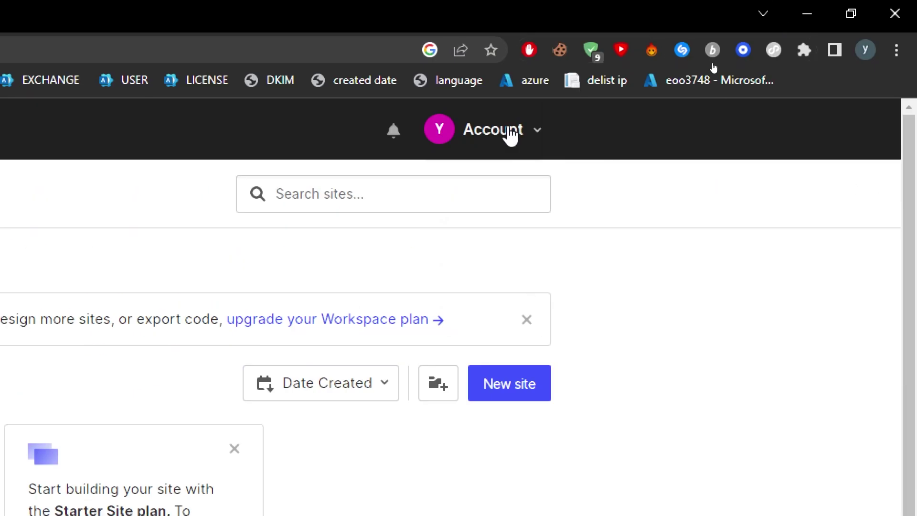
{"action": "left_click", "coordinate": [506, 133]}
{"action": "left_click", "coordinate": [485, 136]}
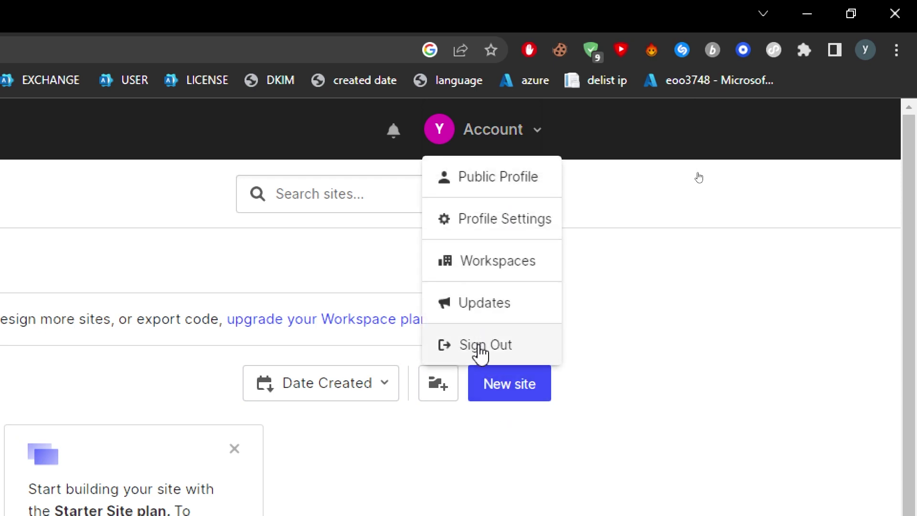
{"action": "left_click", "coordinate": [485, 342]}
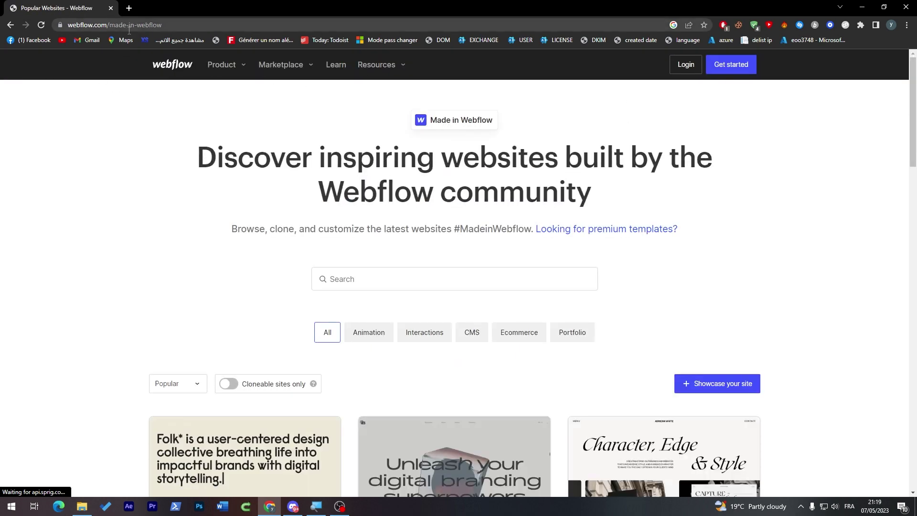
- Go to the webflow.com homepage and open Pricing in a separate tab
{"action": "left_click_drag", "start_coordinate": [108, 26], "coordinate": [182, 25]}
{"action": "key", "text": "BackSpace"}
{"action": "key", "text": "Return"}
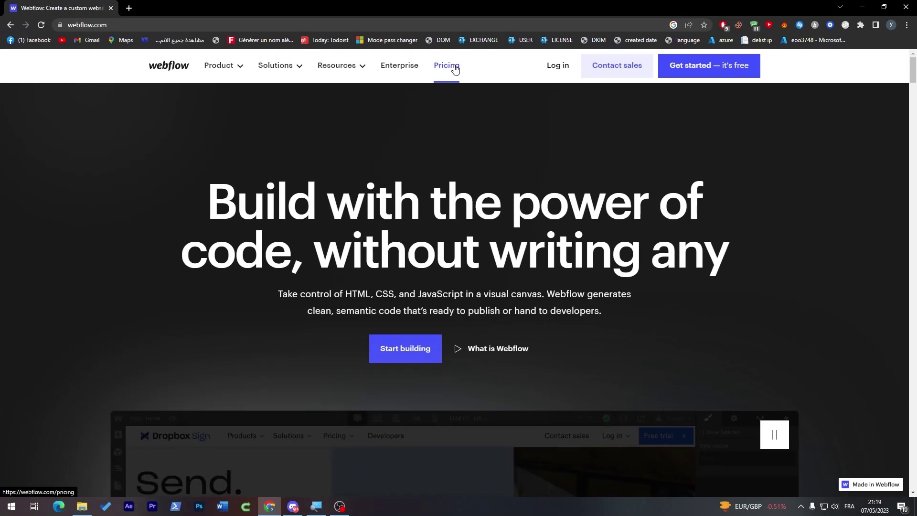
{"action": "middle_click", "coordinate": [454, 70]}
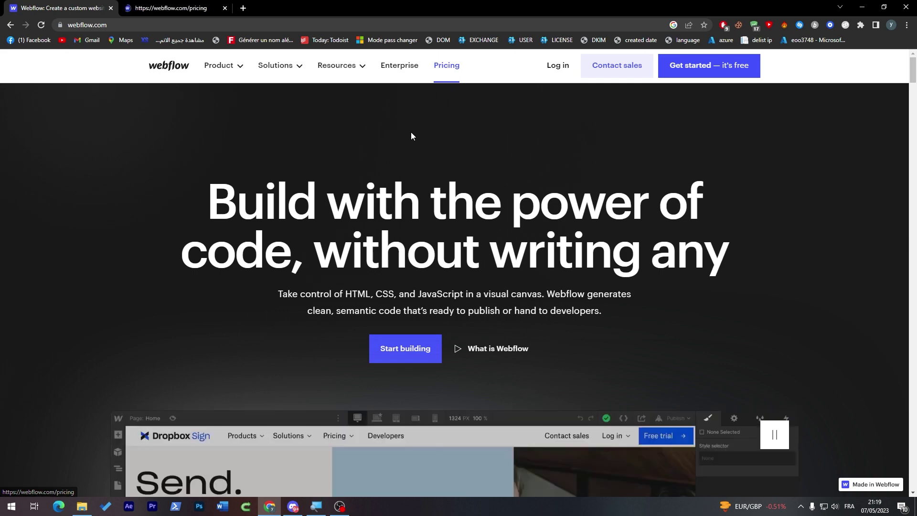
{"action": "left_click", "coordinate": [187, 5]}
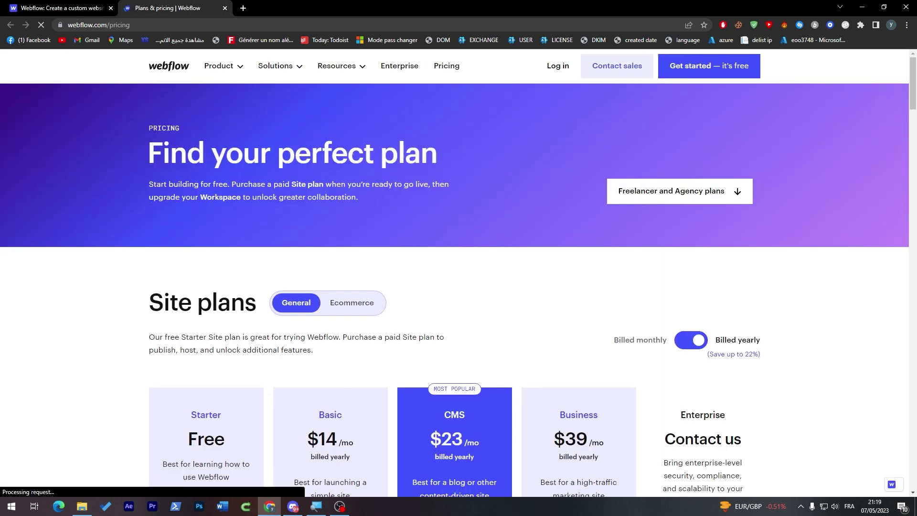
- Scroll the Plans & pricing page down to the Site plans cards, Starter through Enterprise
{"action": "left_click_drag", "start_coordinate": [912, 92], "coordinate": [908, 125]}
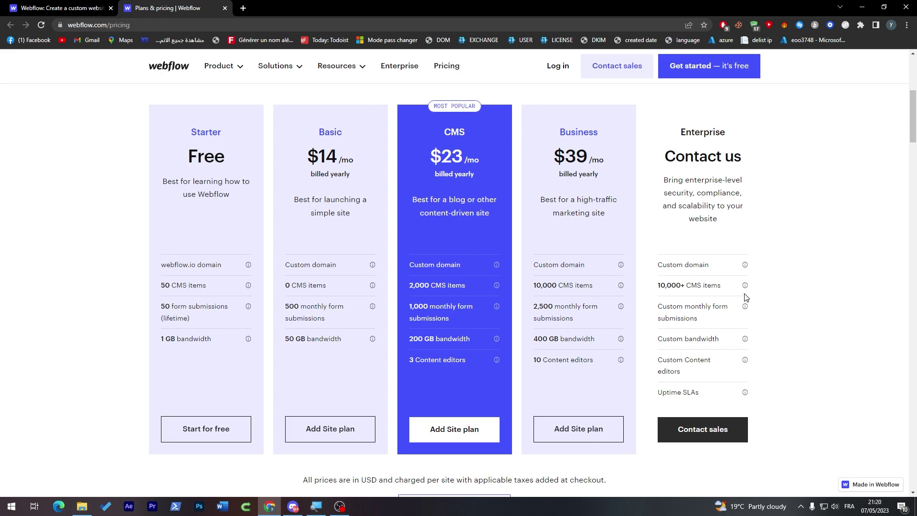
- Show all plan features, expand the Site features rows, and scroll back to Site plans
{"action": "left_click", "coordinate": [912, 191]}
{"action": "mouse_move", "coordinate": [912, 191]}
{"action": "left_mouse_down"}
{"action": "mouse_move", "coordinate": [912, 121]}
{"action": "mouse_move", "coordinate": [913, 176]}
{"action": "left_mouse_up"}
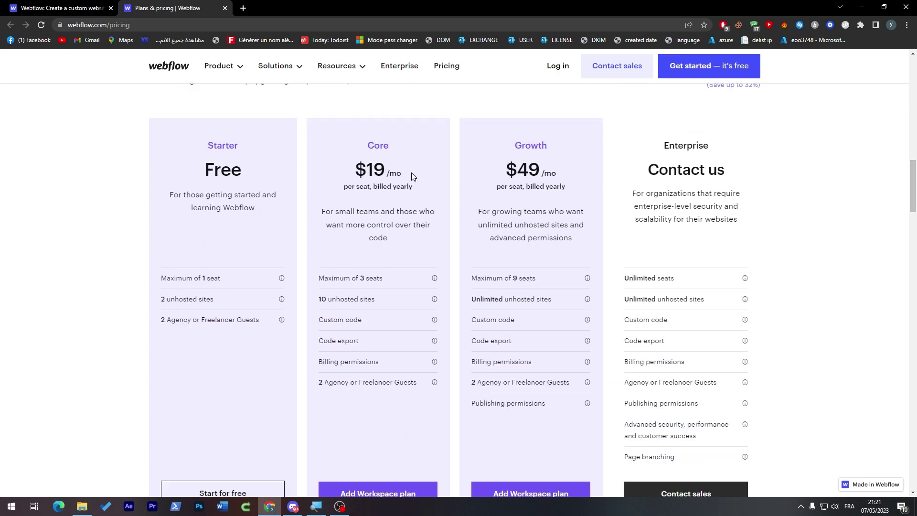
{"action": "left_click_drag", "start_coordinate": [912, 201], "coordinate": [896, 213]}
{"action": "scroll", "coordinate": [896, 212], "scroll_direction": "down", "scroll_amount": 2}
{"action": "left_click", "coordinate": [456, 351]}
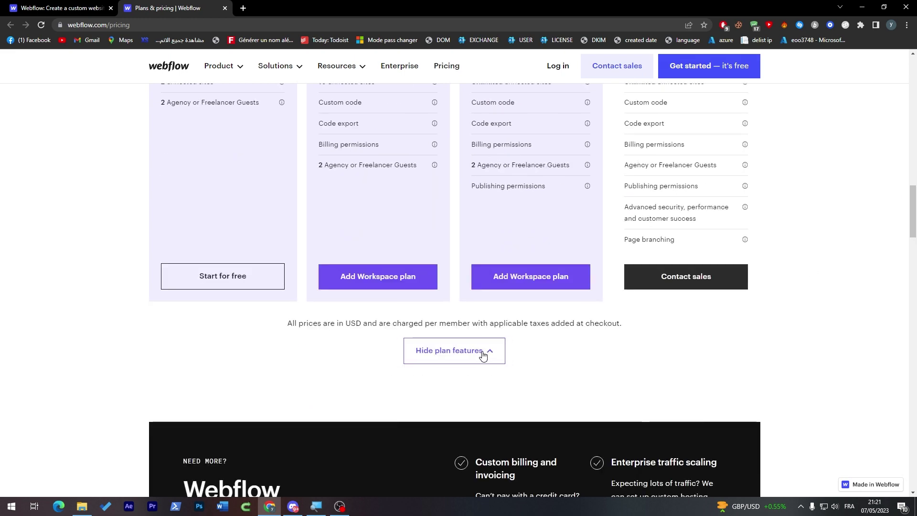
{"action": "left_click_drag", "start_coordinate": [910, 252], "coordinate": [910, 152]}
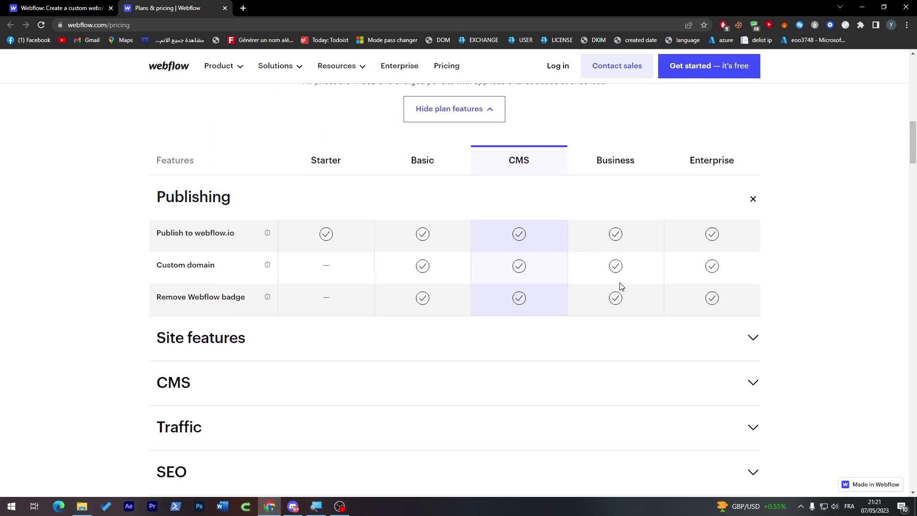
{"action": "left_click", "coordinate": [734, 346]}
{"action": "left_click_drag", "start_coordinate": [913, 145], "coordinate": [911, 103]}
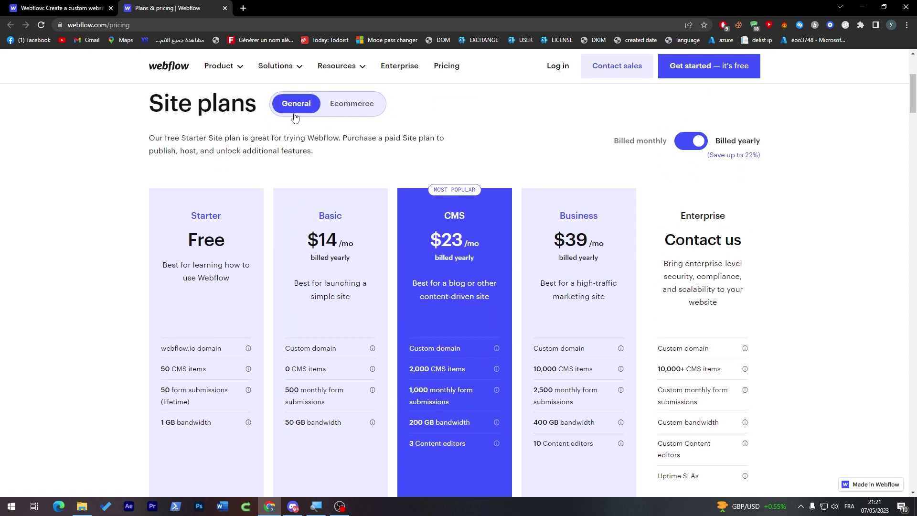
- Switch Site plans to Ecommerce: Standard $29/mo, Plus $74/mo, Advanced $212/mo
{"action": "left_click", "coordinate": [346, 111]}
{"action": "left_click", "coordinate": [306, 111]}
{"action": "left_click", "coordinate": [349, 112]}
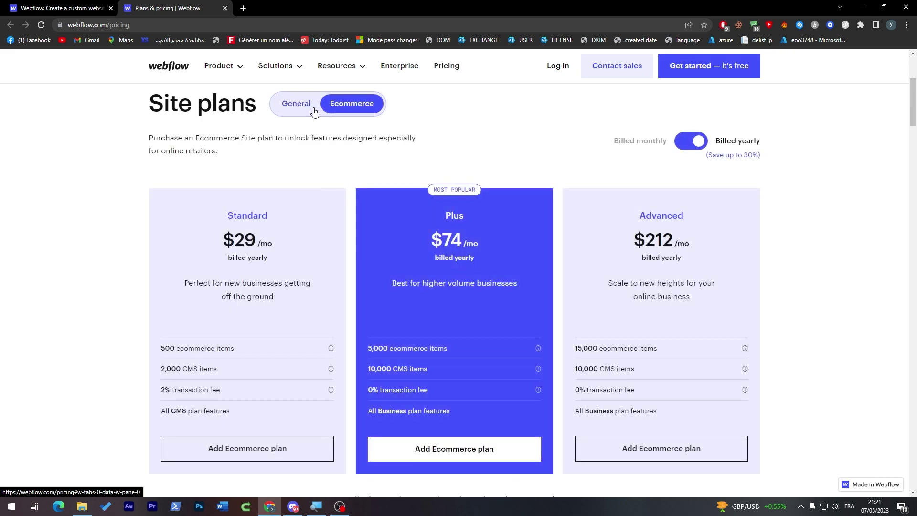
{"action": "left_click_drag", "start_coordinate": [913, 92], "coordinate": [911, 154]}
- Compare Workspace plans for in-house teams against those for freelancers and agencies
{"action": "left_click", "coordinate": [403, 156]}
{"action": "left_click", "coordinate": [352, 164]}
{"action": "left_click", "coordinate": [415, 163]}
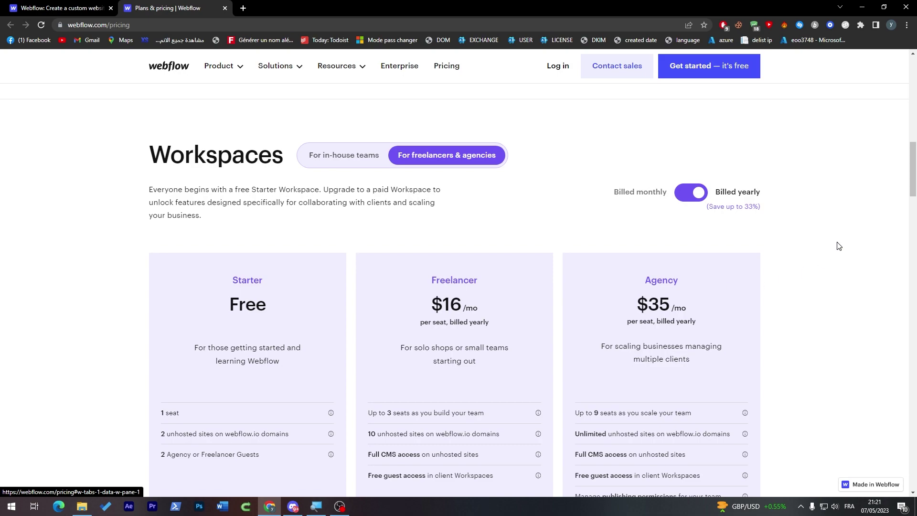
{"action": "scroll", "coordinate": [892, 187], "scroll_direction": "down", "scroll_amount": 10}
{"action": "scroll", "coordinate": [894, 237], "scroll_direction": "up", "scroll_amount": 5}
{"action": "left_click_drag", "start_coordinate": [915, 210], "coordinate": [872, 97]}
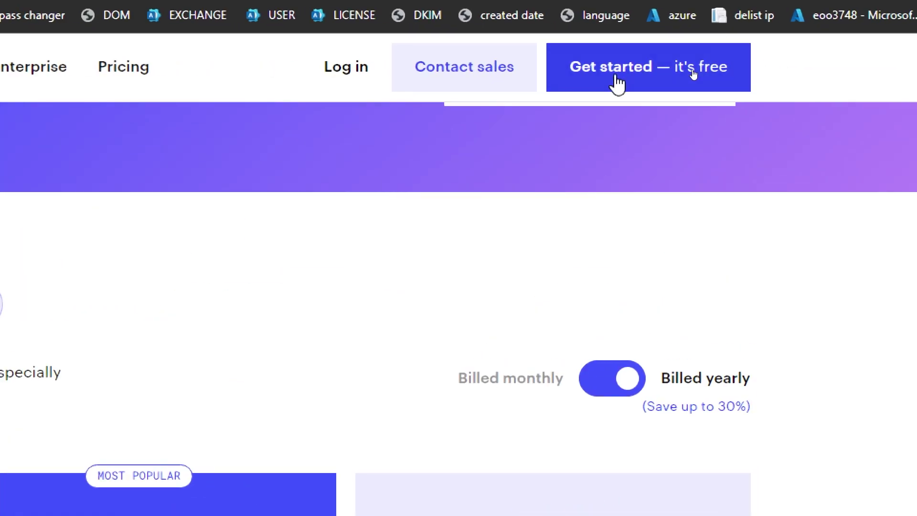
- Sign back in to Webflow through Get started using Google one-tap sign-in
{"action": "left_click", "coordinate": [617, 82]}
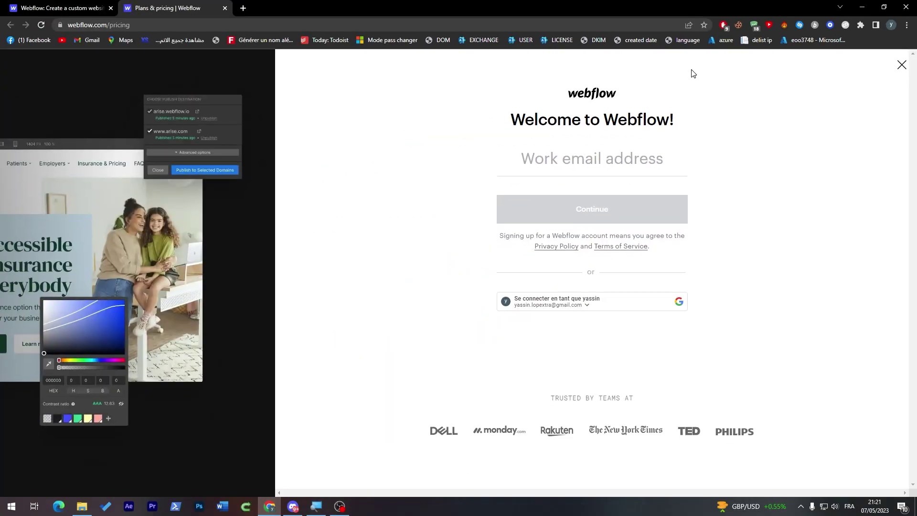
{"action": "double_click", "coordinate": [544, 115]}
{"action": "left_click", "coordinate": [592, 95]}
{"action": "left_click", "coordinate": [590, 305]}
{"action": "left_click", "coordinate": [444, 241]}
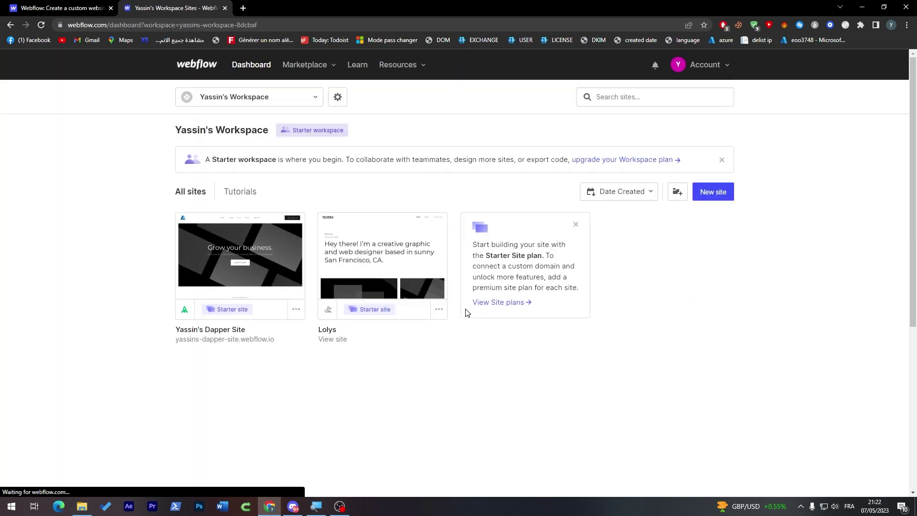
- Delete the Lolys site forever, typing 'lolys' to confirm, then start a new site
{"action": "left_click", "coordinate": [438, 310]}
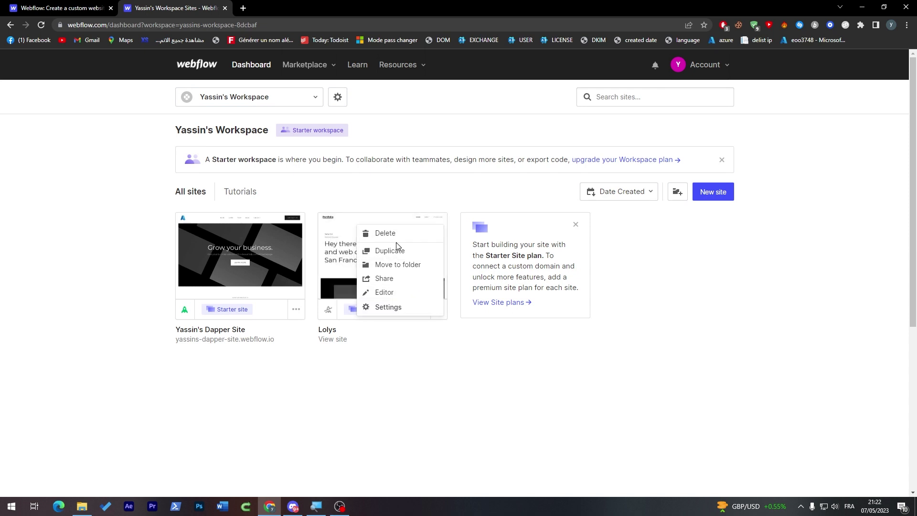
{"action": "left_click", "coordinate": [385, 235]}
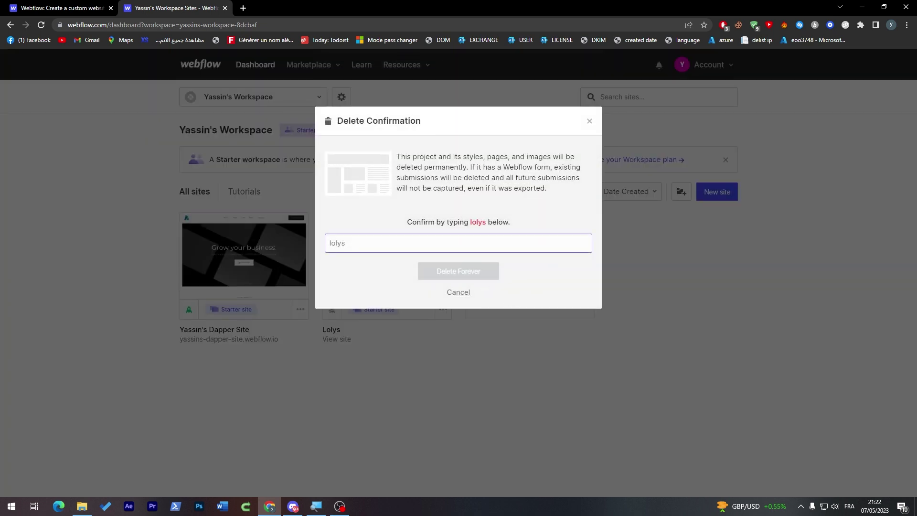
{"action": "type", "text": "lolys"}
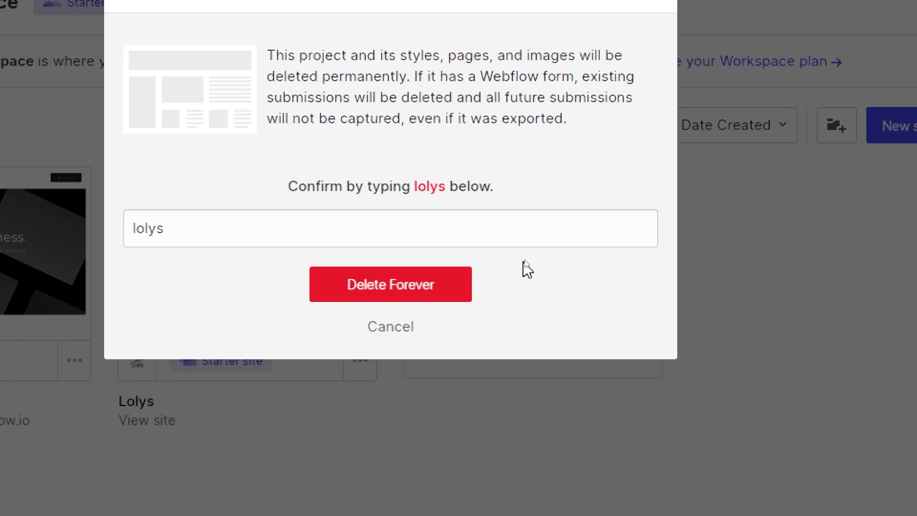
{"action": "left_click", "coordinate": [424, 287]}
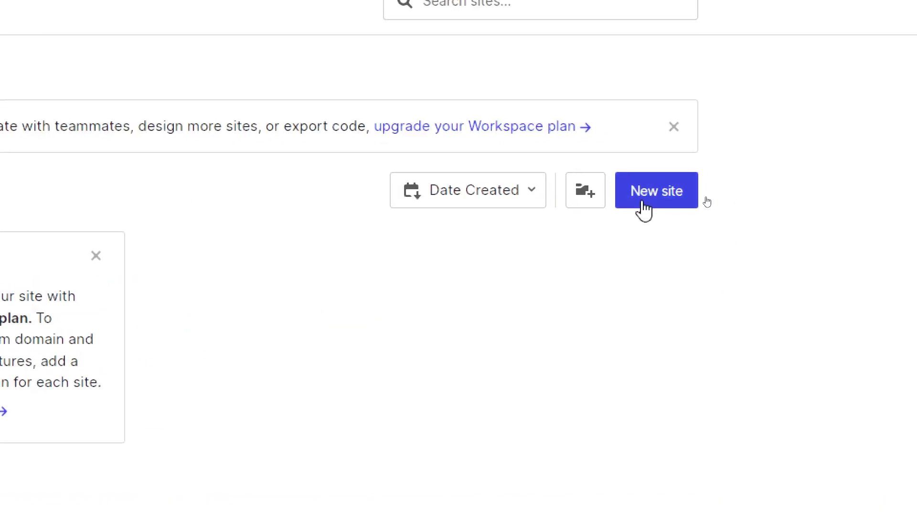
{"action": "left_click", "coordinate": [643, 204]}
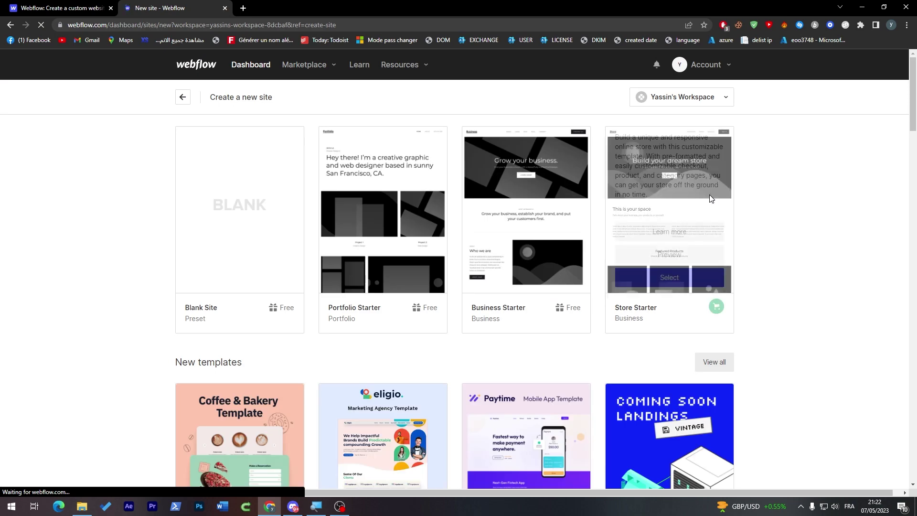
- Scroll down to Free templates and select the Moxom template
{"action": "mouse_move", "coordinate": [692, 205]}
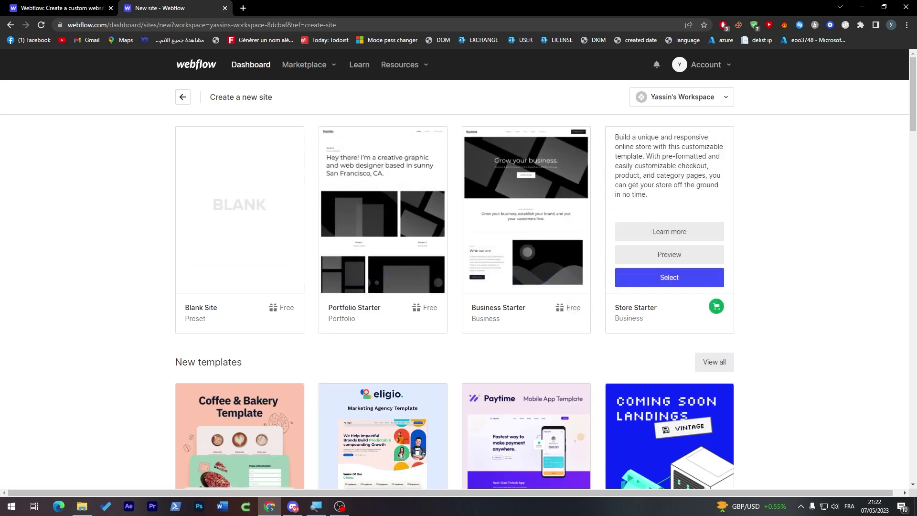
{"action": "mouse_move", "coordinate": [280, 220]}
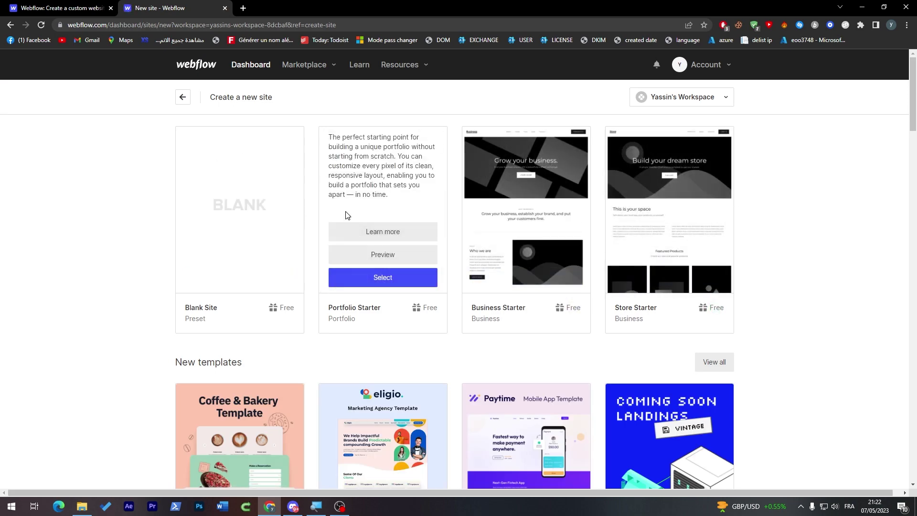
{"action": "mouse_move", "coordinate": [475, 220]}
{"action": "left_click_drag", "start_coordinate": [912, 117], "coordinate": [908, 148]}
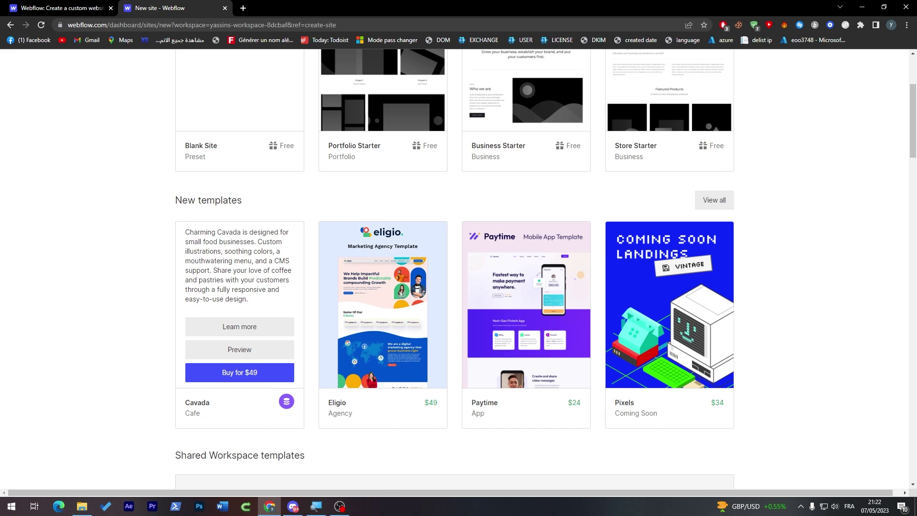
{"action": "scroll", "coordinate": [915, 124], "scroll_direction": "down", "scroll_amount": 1}
{"action": "scroll", "coordinate": [915, 124], "scroll_direction": "down", "scroll_amount": 7}
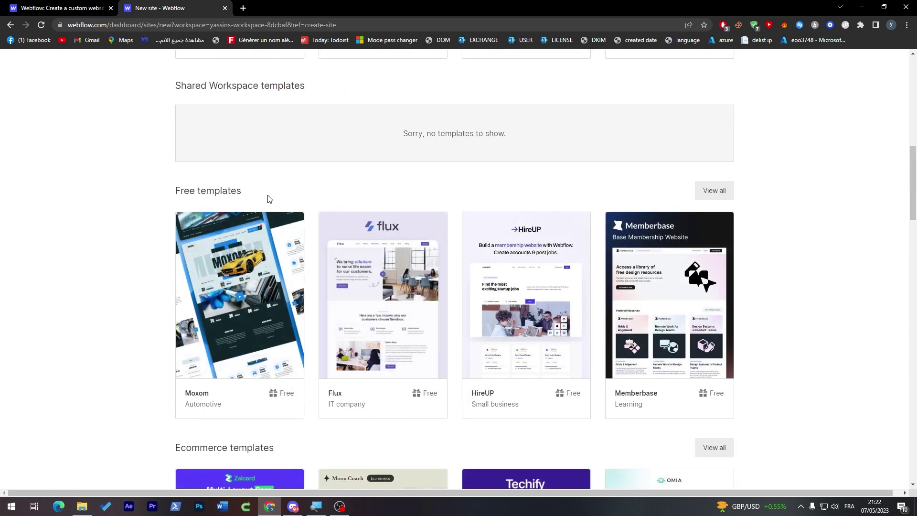
{"action": "scroll", "coordinate": [910, 179], "scroll_direction": "down", "scroll_amount": 2}
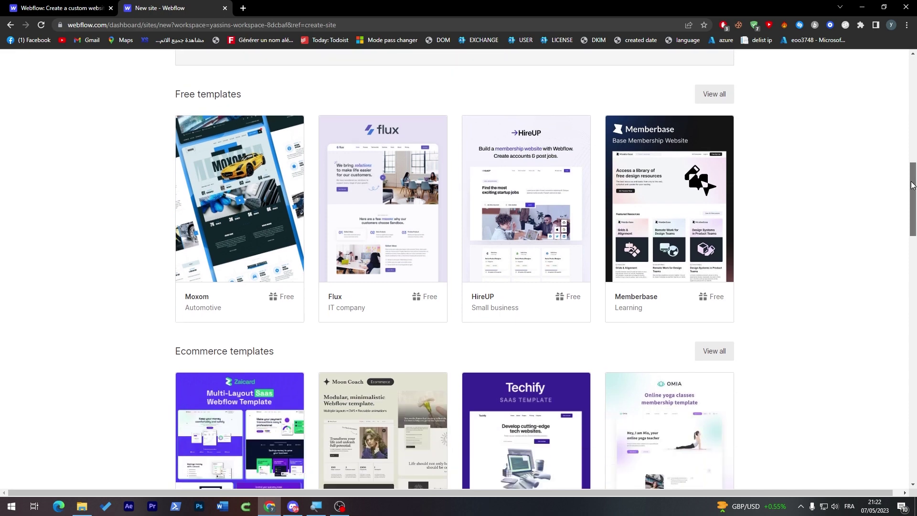
{"action": "scroll", "coordinate": [910, 185], "scroll_direction": "down", "scroll_amount": 2}
{"action": "scroll", "coordinate": [902, 183], "scroll_direction": "up", "scroll_amount": 3}
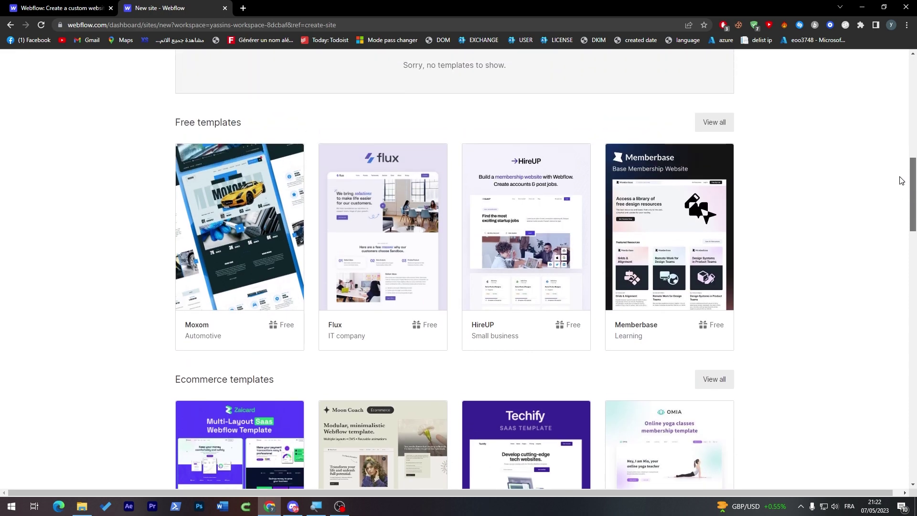
{"action": "scroll", "coordinate": [901, 180], "scroll_direction": "down", "scroll_amount": 1}
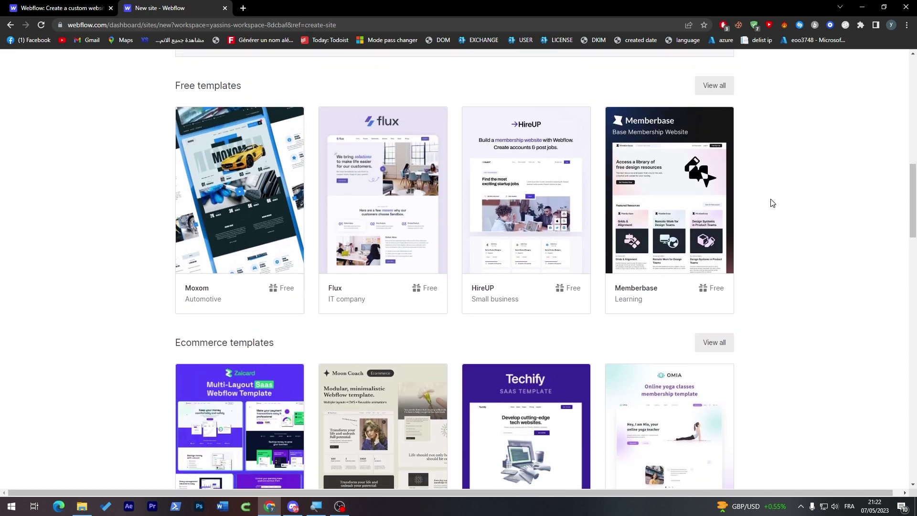
{"action": "mouse_move", "coordinate": [222, 263]}
{"action": "left_click", "coordinate": [238, 259]}
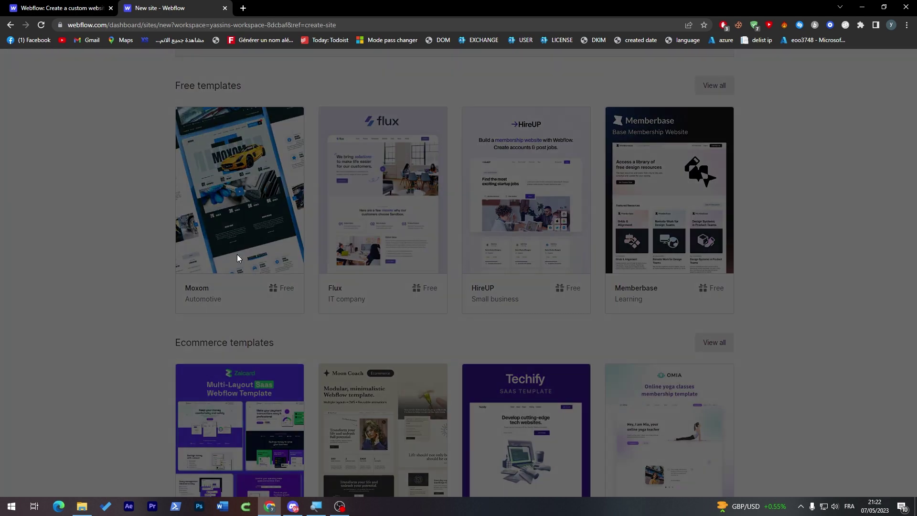
- Name the new Moxom-based site 'Test' and create it
{"action": "left_click_drag", "start_coordinate": [397, 130], "coordinate": [302, 130]}
{"action": "left_click", "coordinate": [388, 106]}
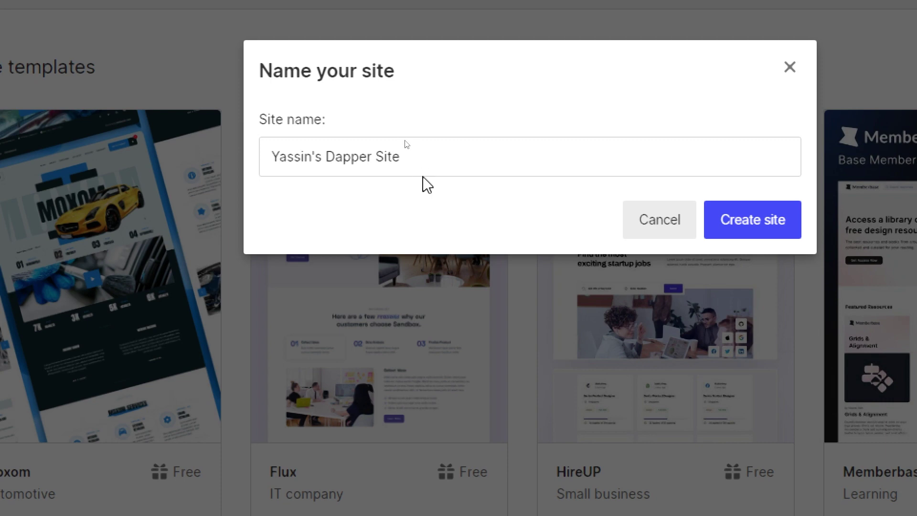
{"action": "triple_click", "coordinate": [426, 149]}
{"action": "type", "text": "T"}
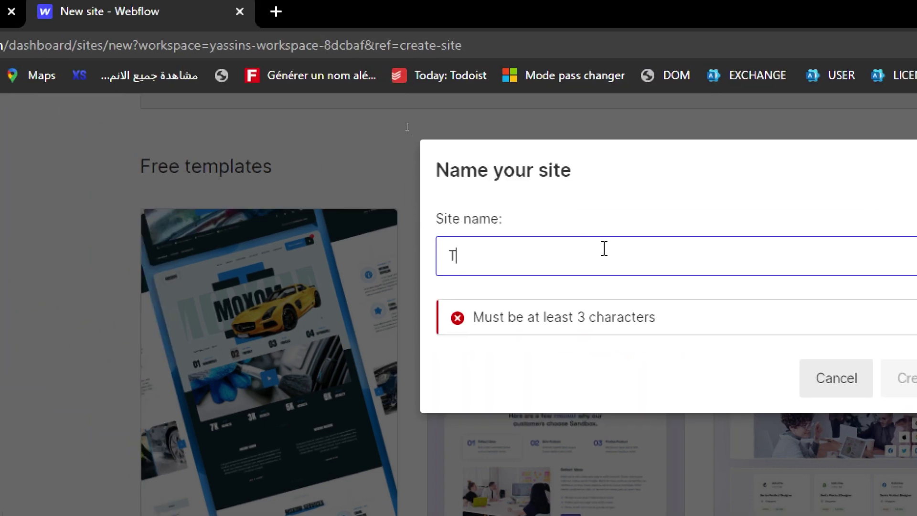
{"action": "type", "text": "est"}
{"action": "left_click", "coordinate": [903, 325]}
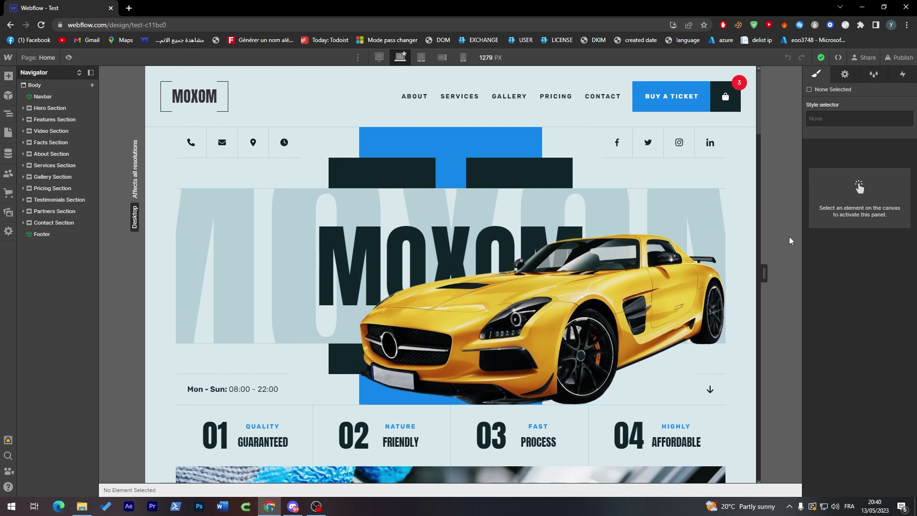
- Expand Contact Section in the Navigator and browse the reusable Components list
{"action": "left_click_drag", "start_coordinate": [758, 91], "coordinate": [764, 70]}
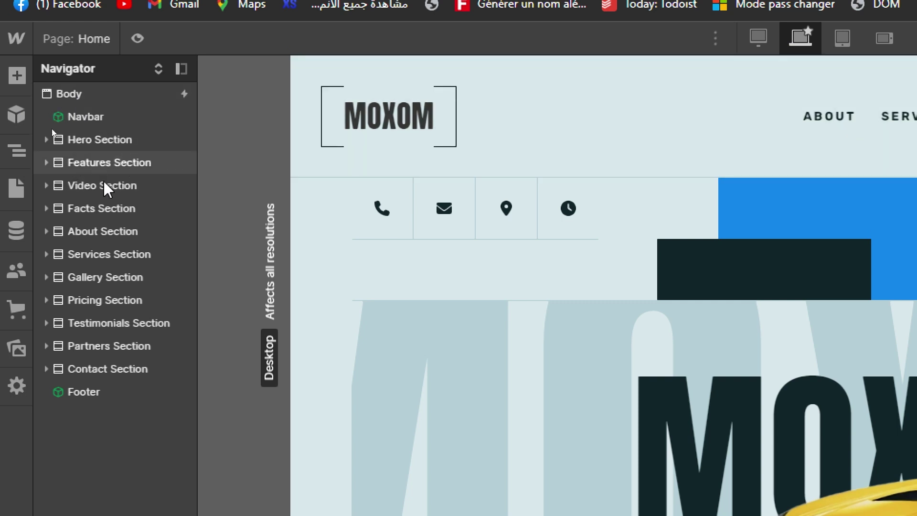
{"action": "left_click", "coordinate": [47, 368]}
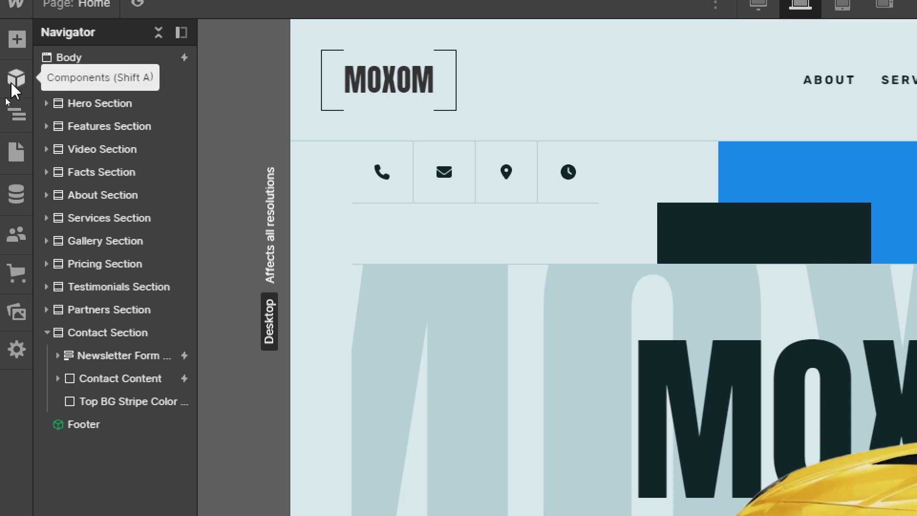
{"action": "left_click", "coordinate": [15, 79]}
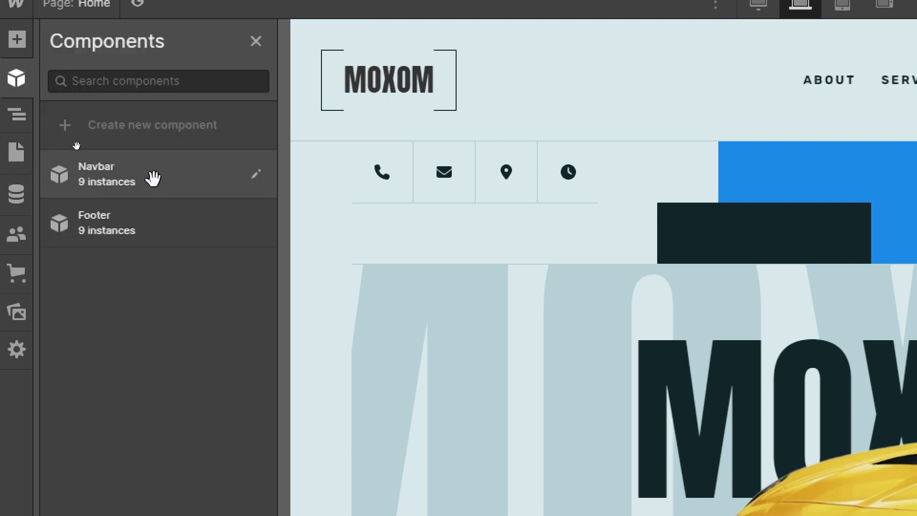
{"action": "left_click", "coordinate": [14, 115]}
- Browse the Pages, CMS collections and Users panels, dismissing the Users beta prompt
{"action": "left_click", "coordinate": [15, 153]}
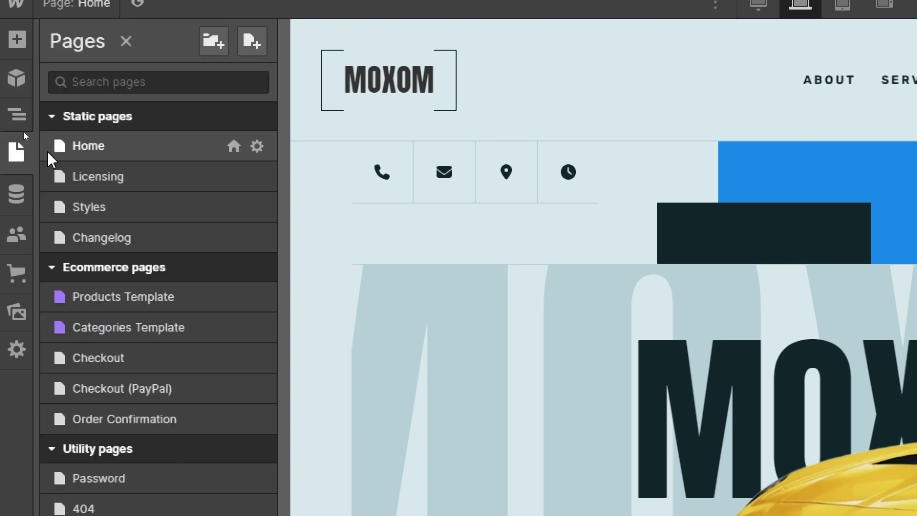
{"action": "left_click", "coordinate": [20, 192]}
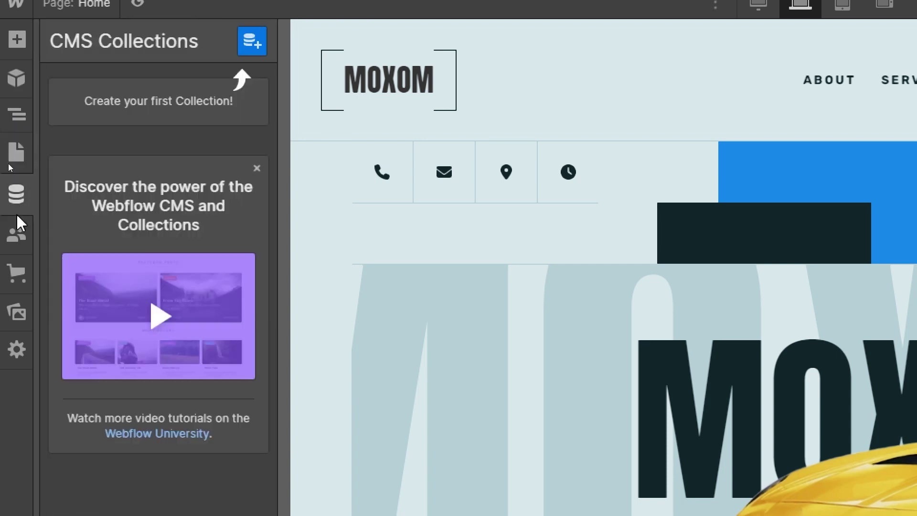
{"action": "left_click", "coordinate": [17, 242]}
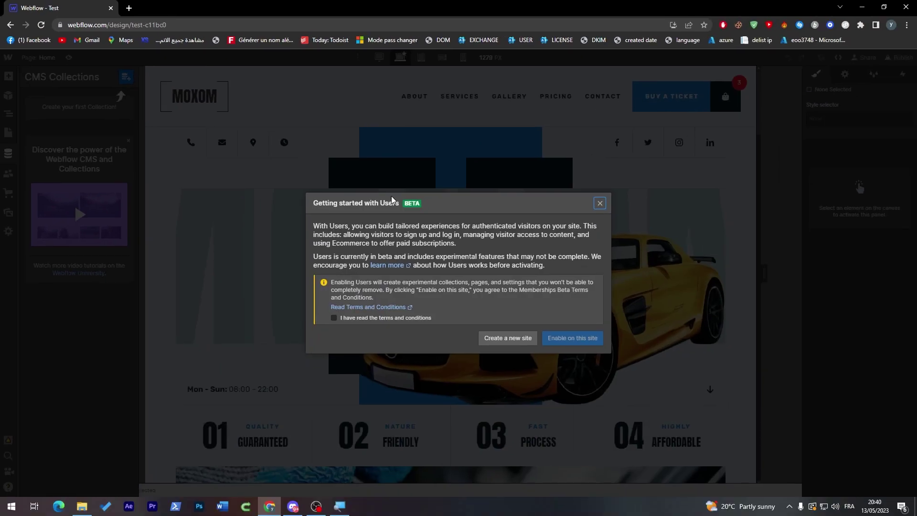
{"action": "left_click", "coordinate": [600, 203]}
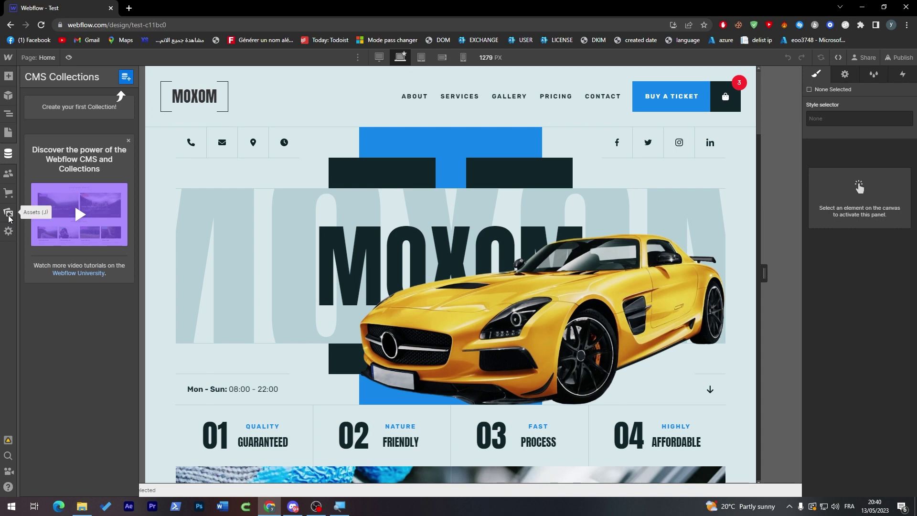
{"action": "left_click", "coordinate": [13, 78]}
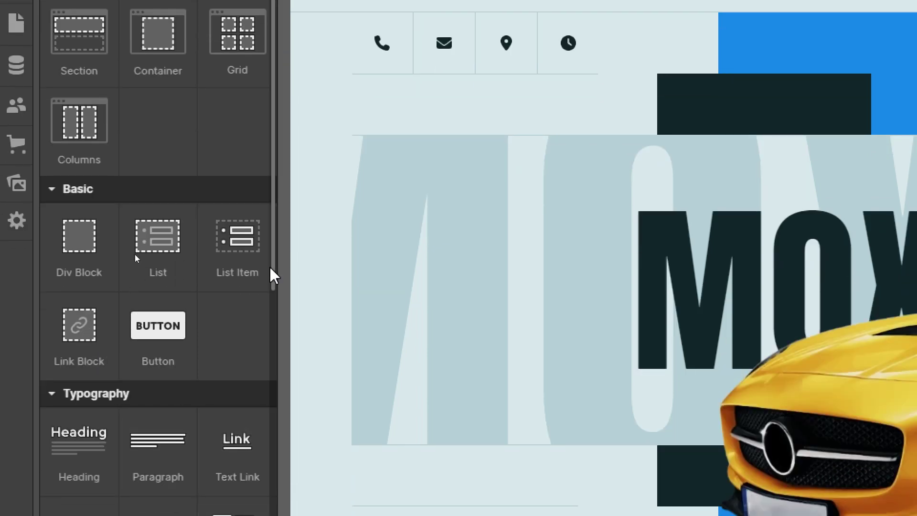
- Scroll the Add Elements list past Forms down to the Advanced section's Embed
{"action": "scroll", "coordinate": [273, 287], "scroll_direction": "down", "scroll_amount": 1}
{"action": "left_click_drag", "start_coordinate": [272, 292], "coordinate": [266, 492]}
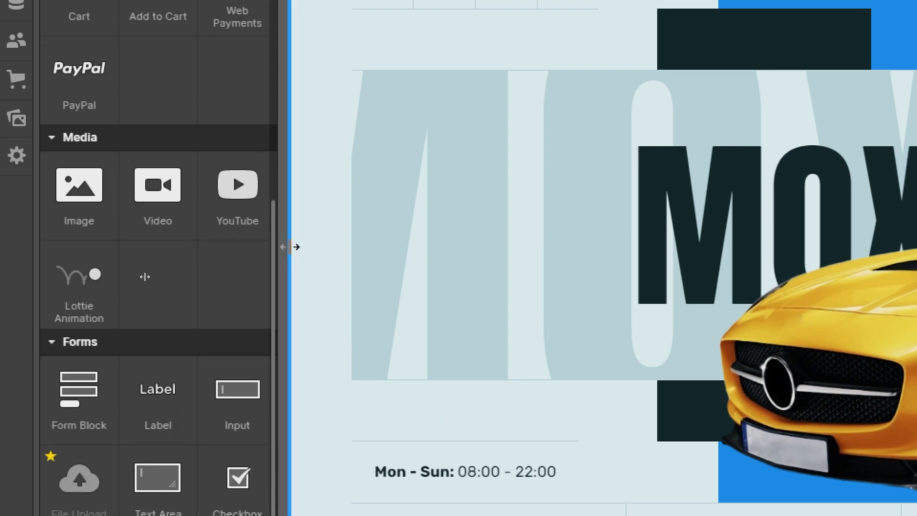
{"action": "left_click_drag", "start_coordinate": [276, 255], "coordinate": [278, 358]}
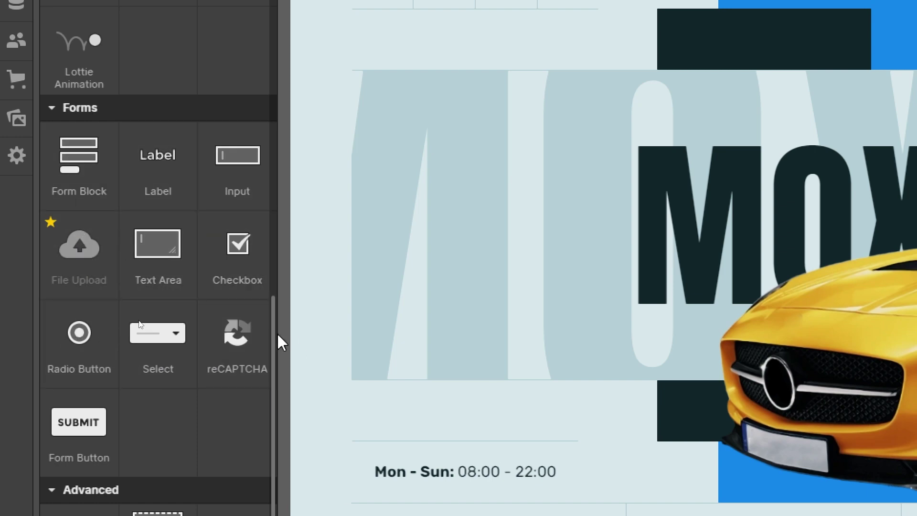
{"action": "left_click_drag", "start_coordinate": [272, 334], "coordinate": [271, 360]}
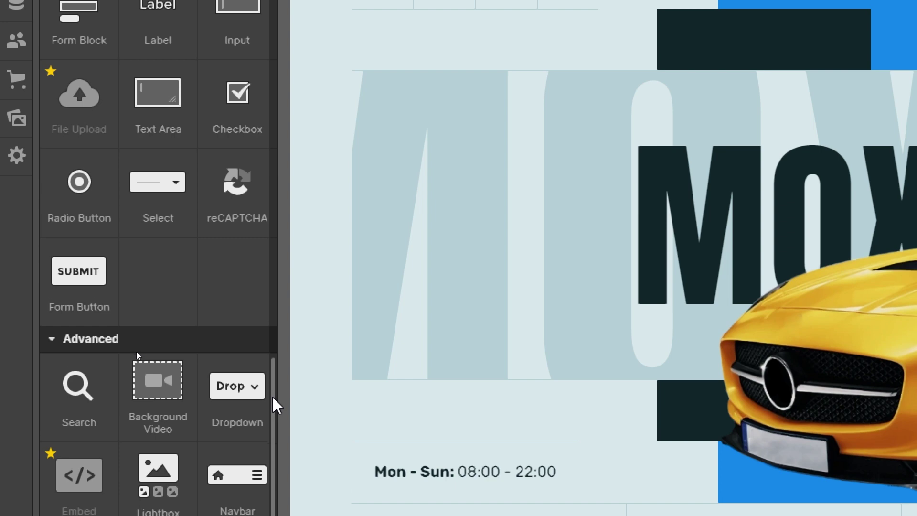
{"action": "scroll", "coordinate": [273, 396], "scroll_direction": "down", "scroll_amount": 1}
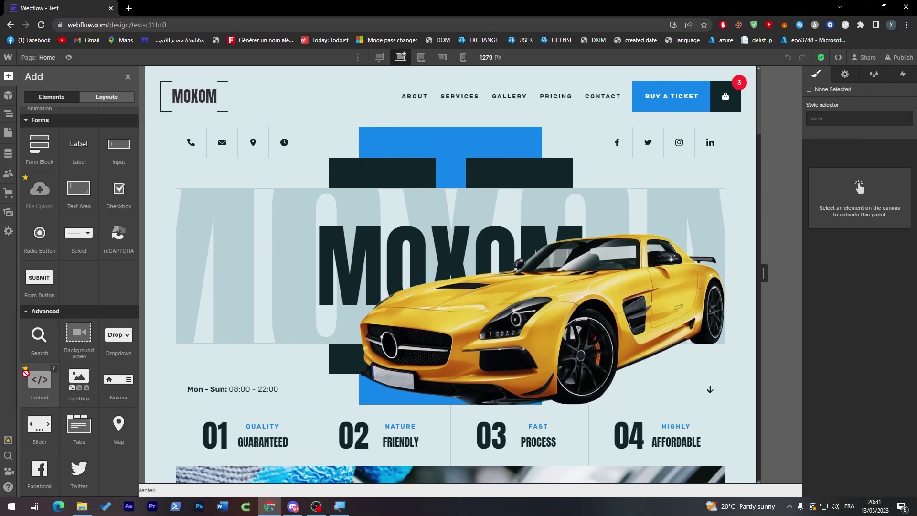
- Open the upgrade options for Embed and scroll the ecommerce plan feature comparison
{"action": "left_click", "coordinate": [26, 369]}
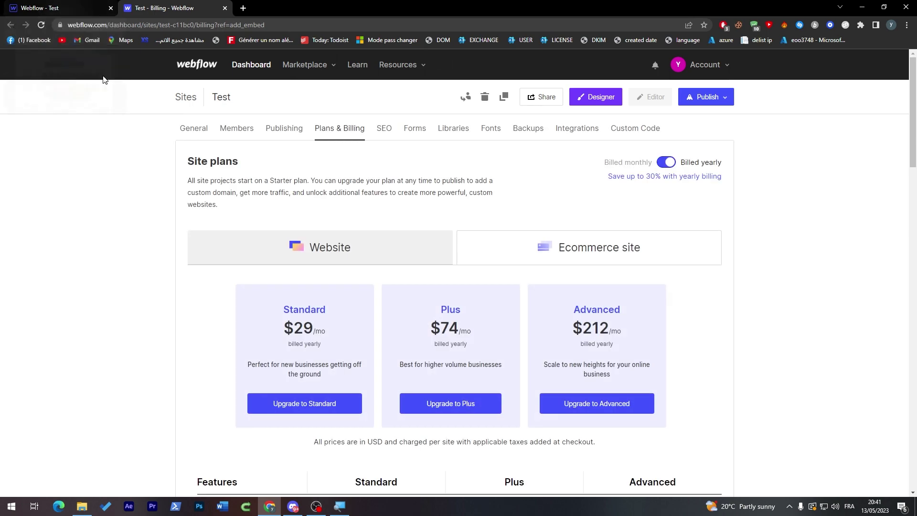
{"action": "left_click", "coordinate": [67, 8]}
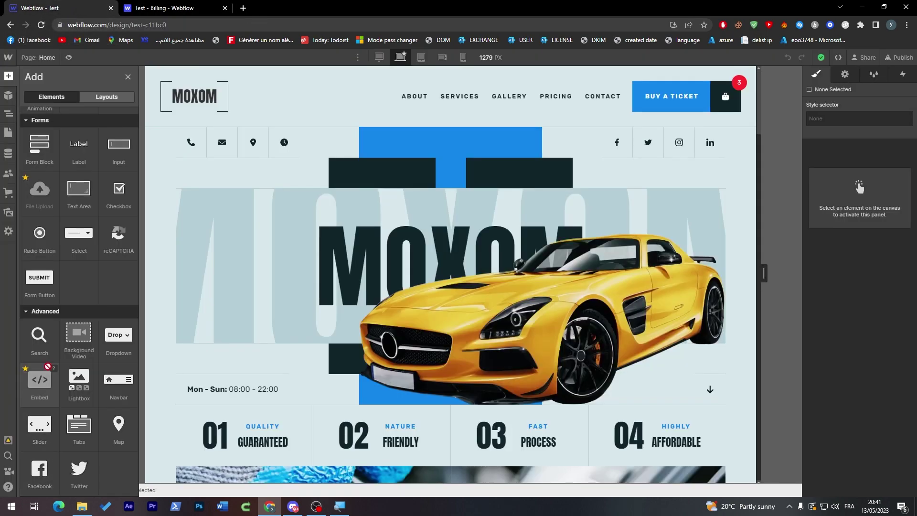
{"action": "left_click", "coordinate": [39, 380]}
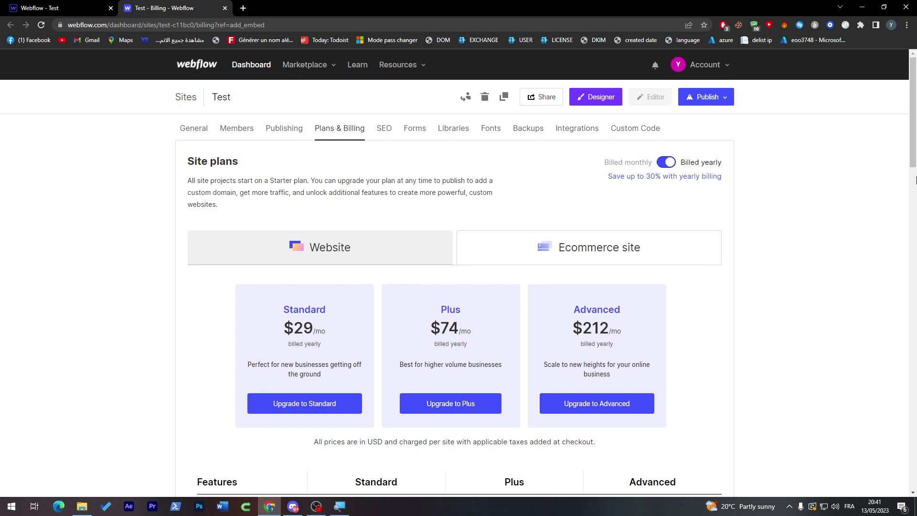
{"action": "scroll", "coordinate": [915, 179], "scroll_direction": "down", "scroll_amount": 3}
{"action": "left_click_drag", "start_coordinate": [294, 186], "coordinate": [288, 222]}
{"action": "left_click", "coordinate": [272, 165]}
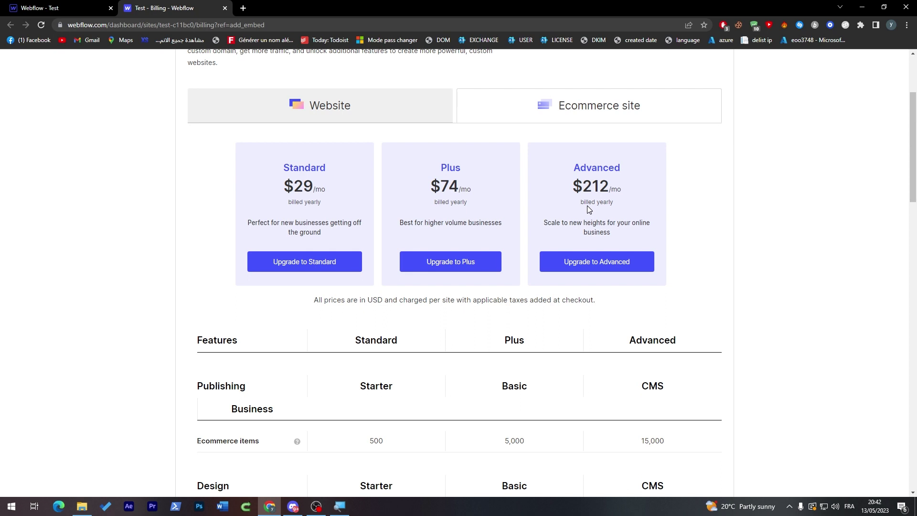
{"action": "scroll", "coordinate": [914, 165], "scroll_direction": "down", "scroll_amount": 1}
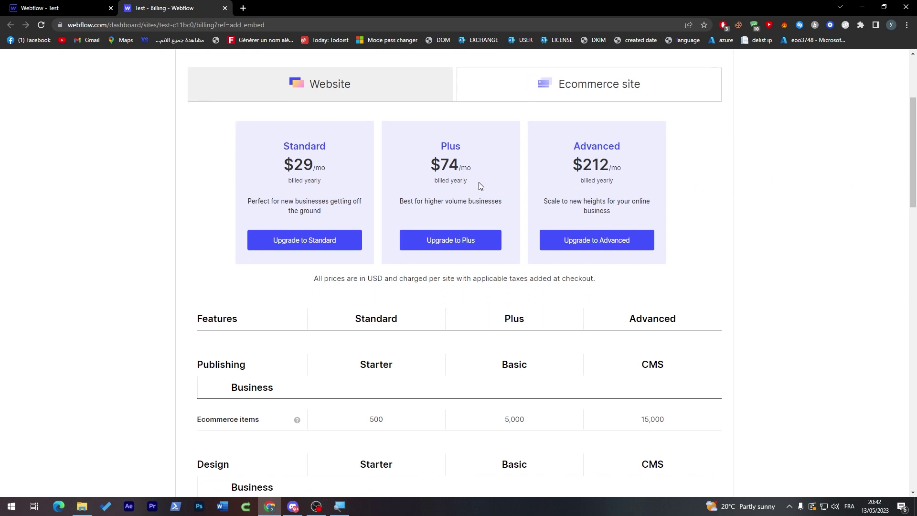
{"action": "scroll", "coordinate": [912, 230], "scroll_direction": "down", "scroll_amount": 5}
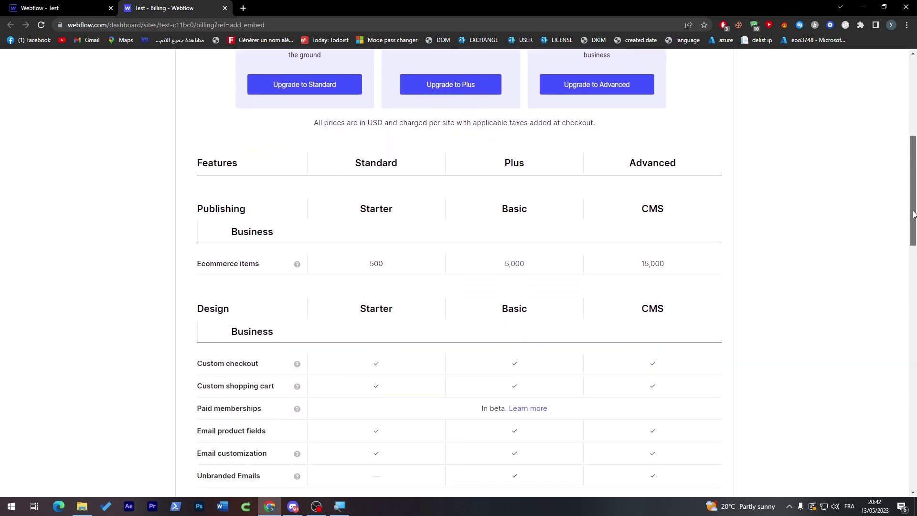
{"action": "left_click_drag", "start_coordinate": [912, 230], "coordinate": [910, 81]}
- Glance back at the Moxom site in the Designer, then re-scroll the billing page
{"action": "left_click", "coordinate": [58, 7]}
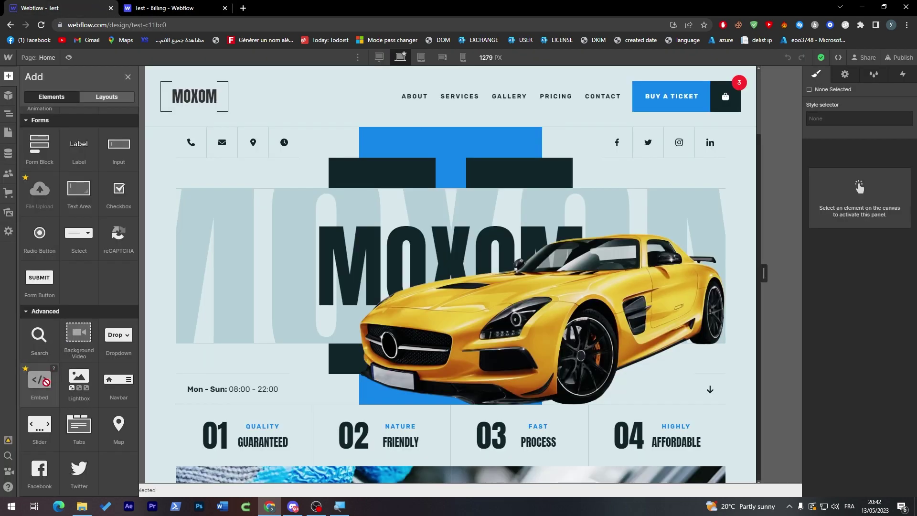
{"action": "left_click", "coordinate": [162, 8]}
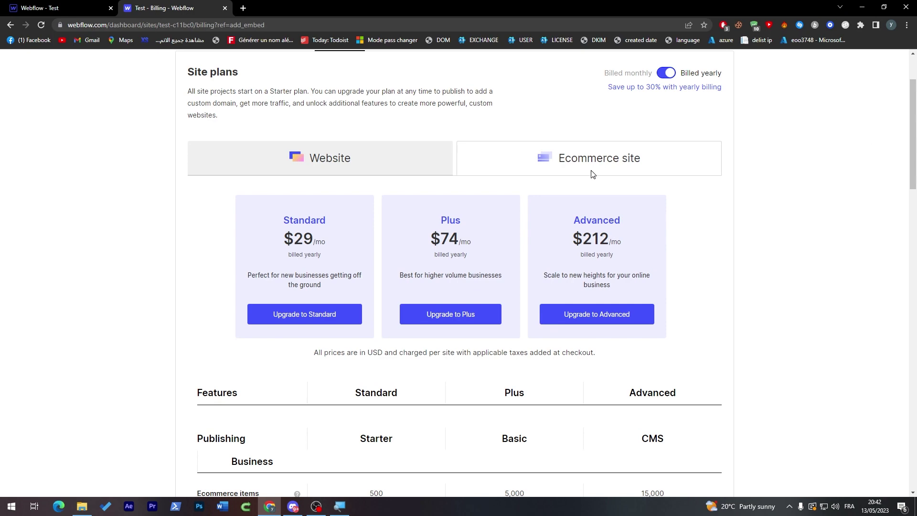
{"action": "scroll", "coordinate": [454, 193], "scroll_direction": "down", "scroll_amount": 11}
{"action": "scroll", "coordinate": [892, 266], "scroll_direction": "up", "scroll_amount": 1}
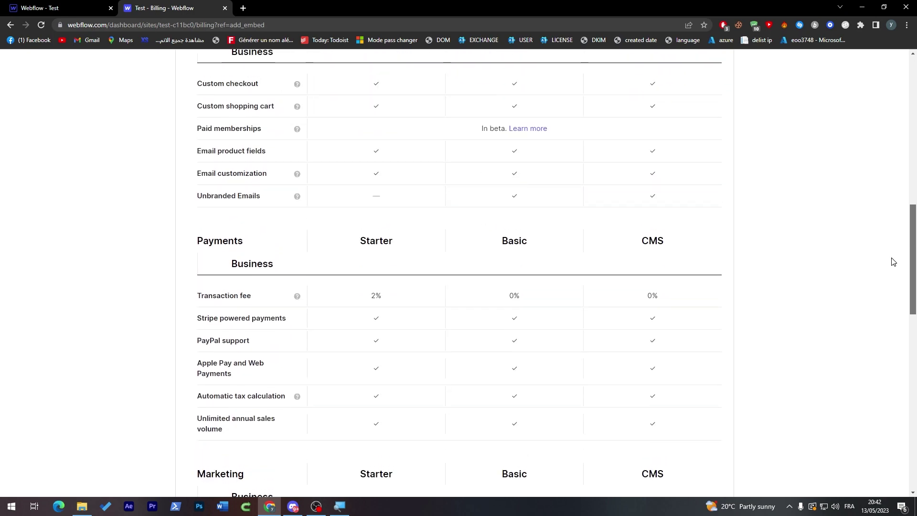
{"action": "scroll", "coordinate": [892, 261], "scroll_direction": "up", "scroll_amount": 12}
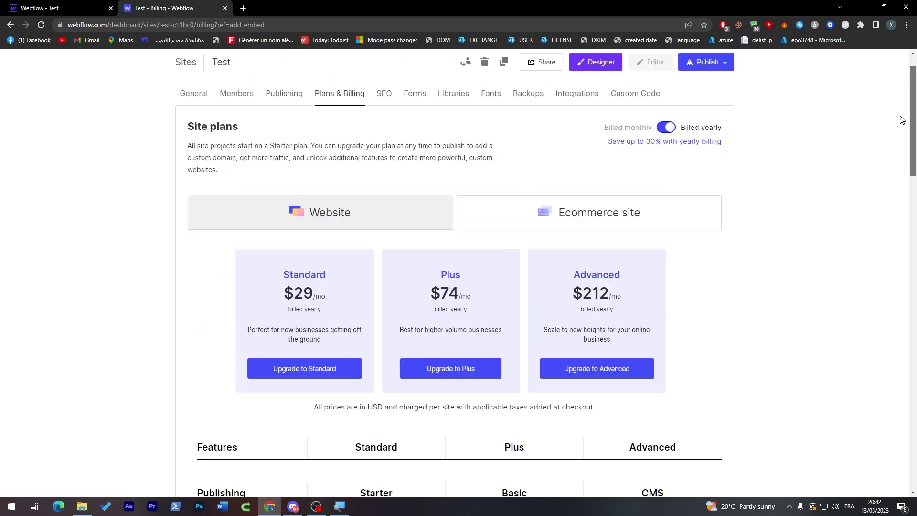
- Compare the Designer again with the Standard $29, Plus $74 and Advanced $212 plans
{"action": "key", "text": "ctrl+1"}
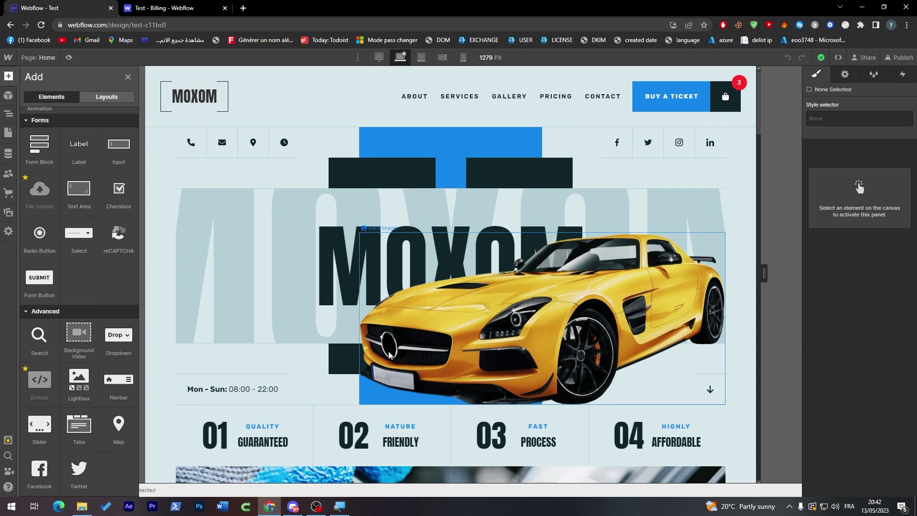
{"action": "left_click", "coordinate": [157, 8]}
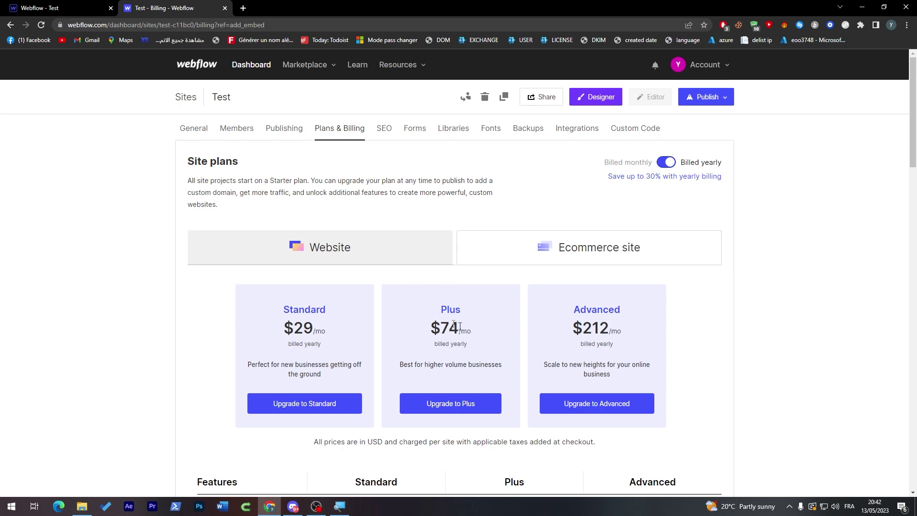
{"action": "scroll", "coordinate": [914, 138], "scroll_direction": "down", "scroll_amount": 2}
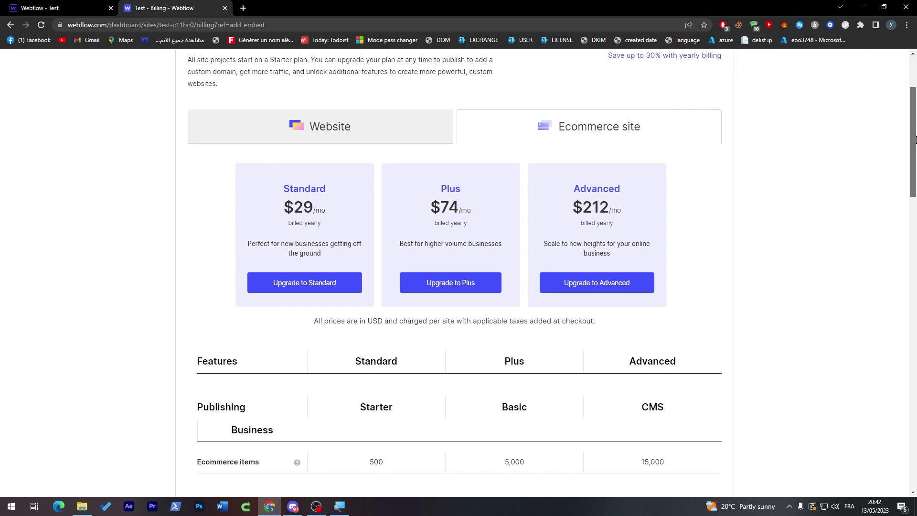
{"action": "left_click_drag", "start_coordinate": [914, 138], "coordinate": [914, 204]}
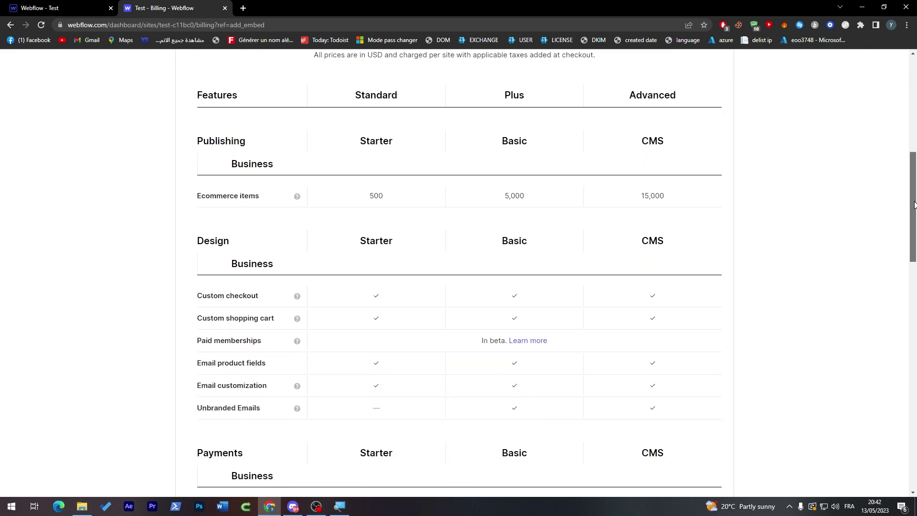
{"action": "scroll", "coordinate": [915, 205], "scroll_direction": "up", "scroll_amount": 4}
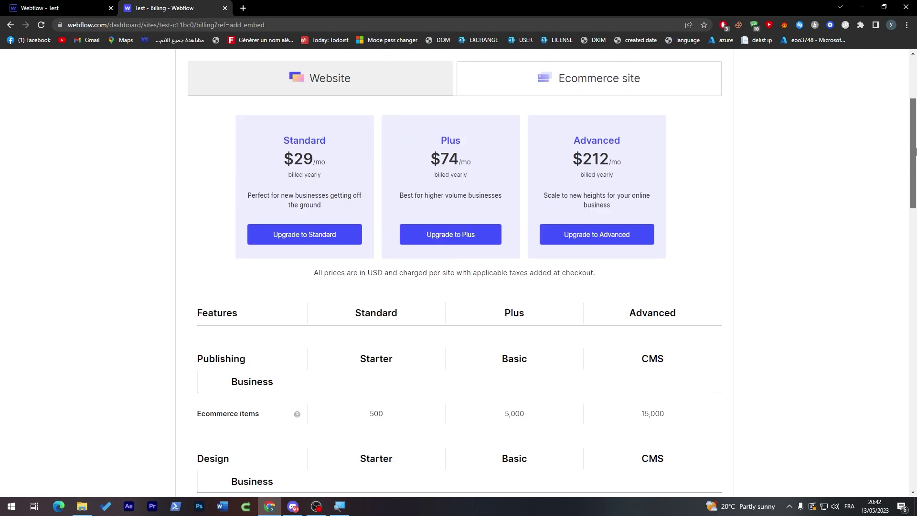
{"action": "left_click", "coordinate": [57, 8]}
{"action": "left_click", "coordinate": [172, 8]}
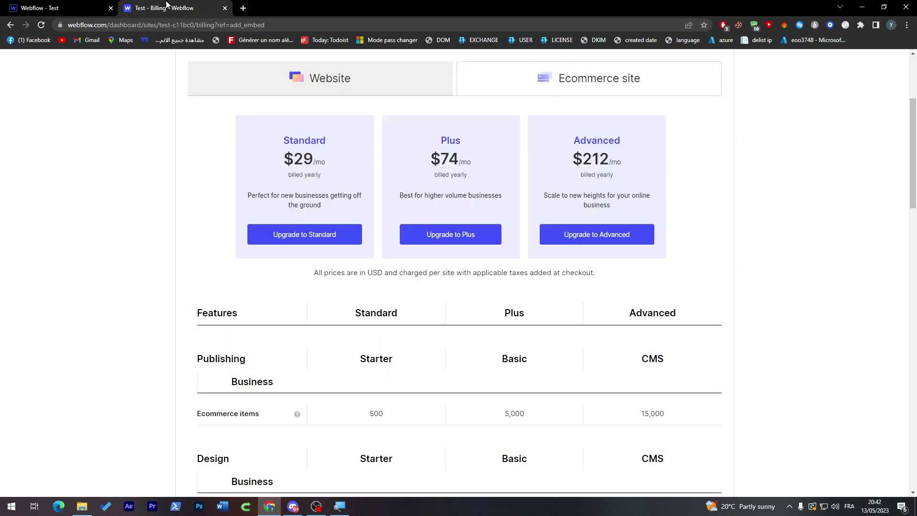
- Search the billing page for 'embed', finding no matches, and close the find bar
{"action": "scroll", "coordinate": [635, 219], "scroll_direction": "down", "scroll_amount": 3}
{"action": "key", "text": "ctrl+f"}
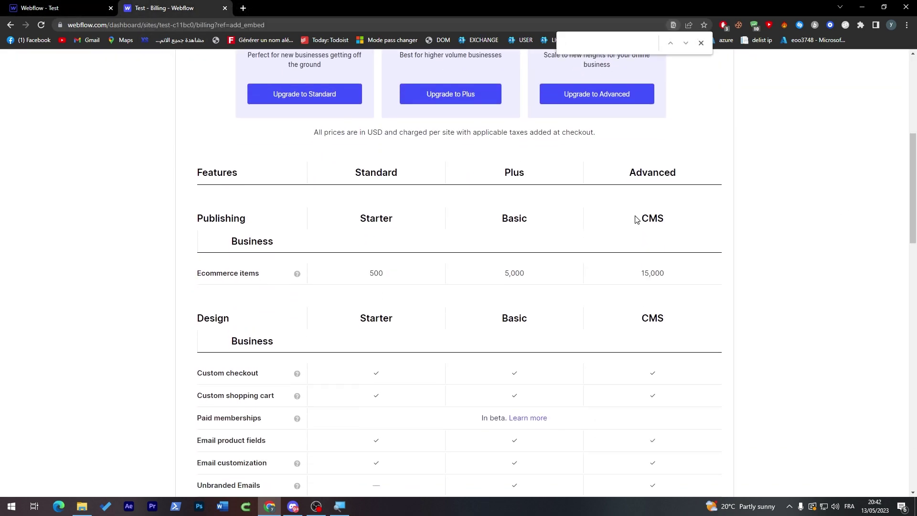
{"action": "type", "text": "embed"}
{"action": "key", "text": "BackSpace"}
{"action": "type", "text": "d"}
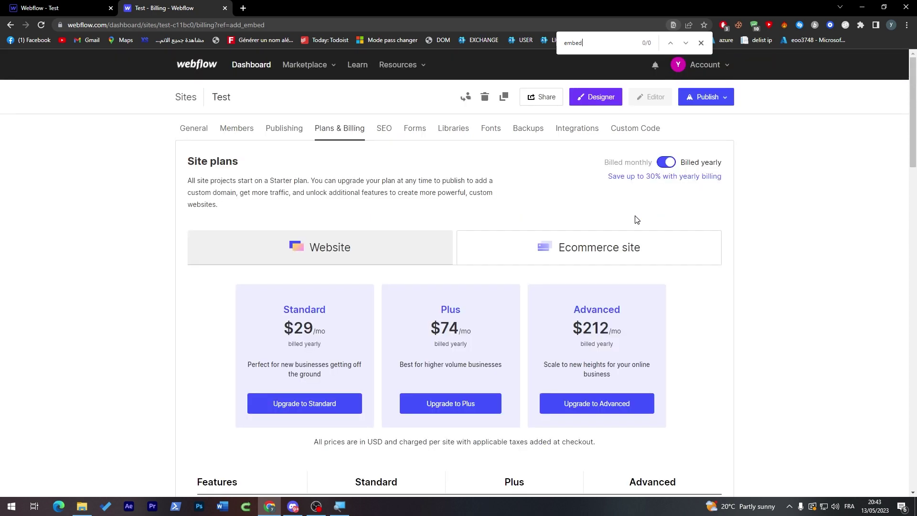
{"action": "left_click", "coordinate": [700, 42]}
- Inspect the Custom code integration row, included in all plans, then jump to Invoice Settings
{"action": "left_click_drag", "start_coordinate": [913, 95], "coordinate": [914, 159]}
{"action": "left_click_drag", "start_coordinate": [299, 67], "coordinate": [576, 87]}
{"action": "left_click", "coordinate": [675, 107]}
{"action": "left_click_drag", "start_coordinate": [913, 181], "coordinate": [888, 345]}
{"action": "left_click_drag", "start_coordinate": [197, 284], "coordinate": [282, 284]}
{"action": "triple_click", "coordinate": [280, 283]}
{"action": "left_click_drag", "start_coordinate": [367, 284], "coordinate": [659, 285]}
{"action": "left_click", "coordinate": [662, 282]}
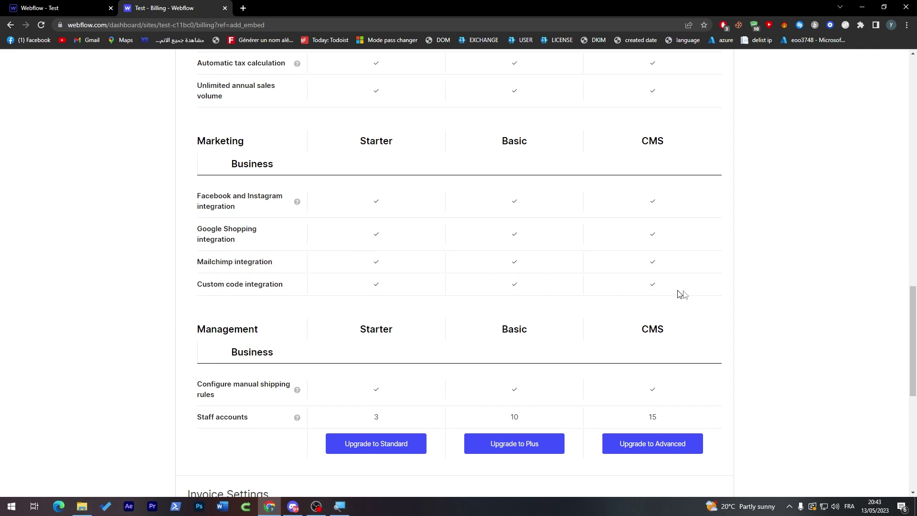
{"action": "left_click_drag", "start_coordinate": [913, 319], "coordinate": [899, 118]}
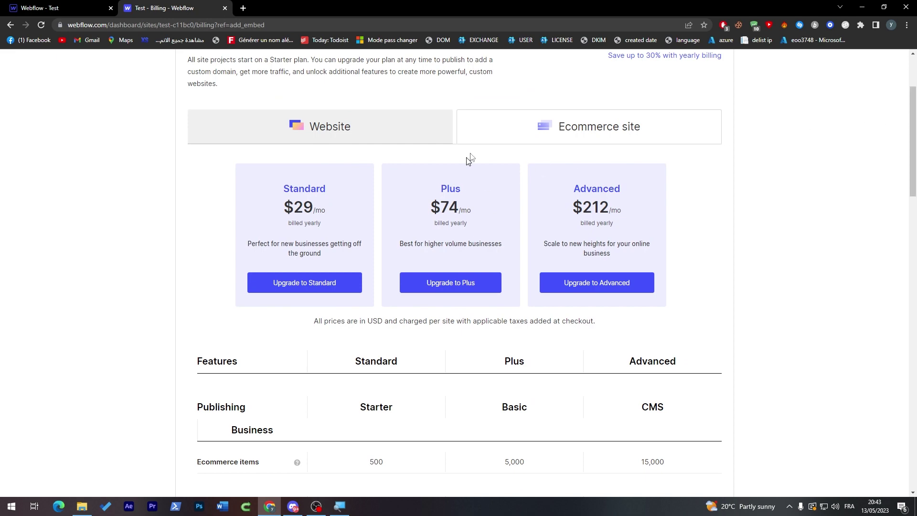
{"action": "key", "text": "End"}
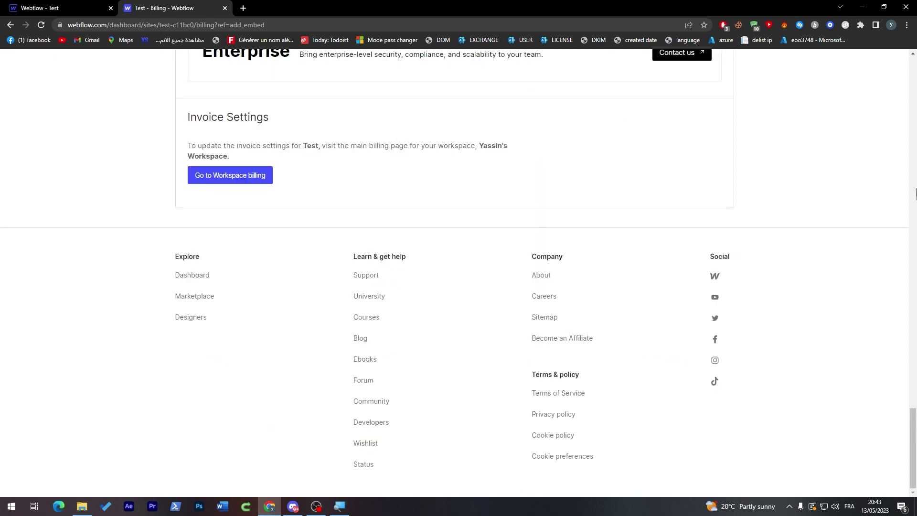
- Scroll back up to review the Custom code feature row in the plan table
{"action": "scroll", "coordinate": [860, 176], "scroll_direction": "up", "scroll_amount": 20}
{"action": "left_click_drag", "start_coordinate": [913, 84], "coordinate": [913, 201]}
{"action": "triple_click", "coordinate": [214, 199]}
{"action": "left_click_drag", "start_coordinate": [913, 247], "coordinate": [915, 282]}
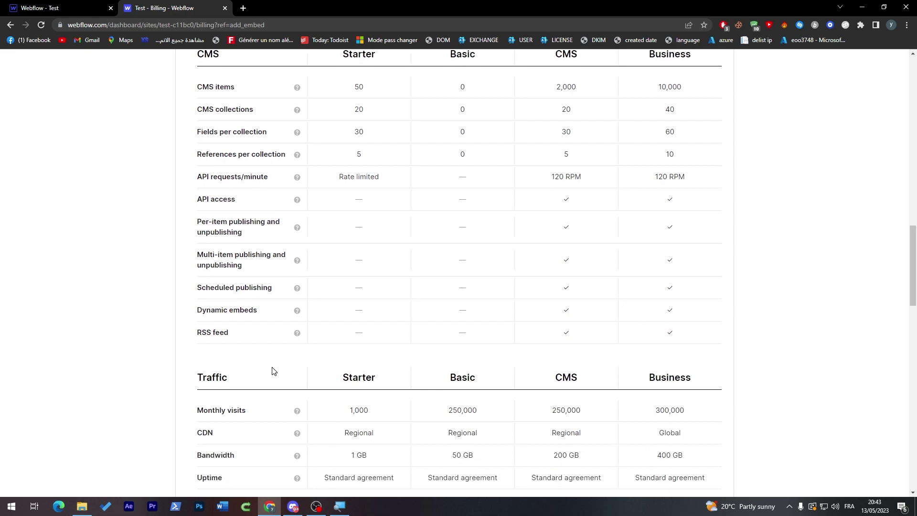
{"action": "scroll", "coordinate": [276, 343], "scroll_direction": "up", "scroll_amount": 15}
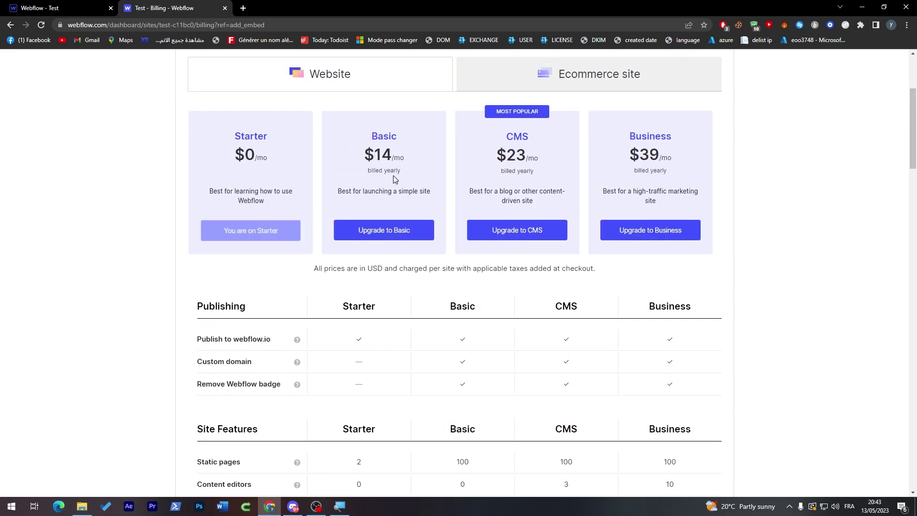
- Toggle between the Ecommerce and Website site plan tabs
{"action": "left_click", "coordinate": [532, 85]}
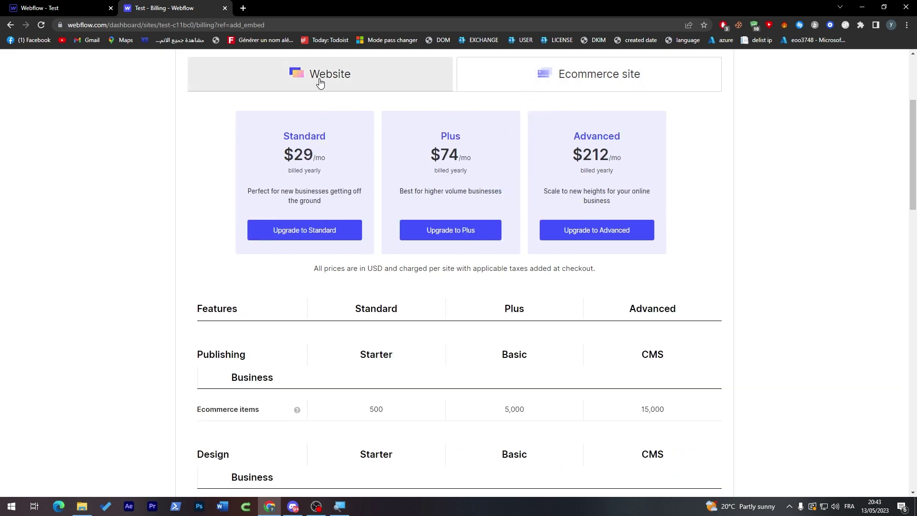
{"action": "scroll", "coordinate": [330, 88], "scroll_direction": "down", "scroll_amount": 20}
{"action": "left_click", "coordinate": [915, 286]}
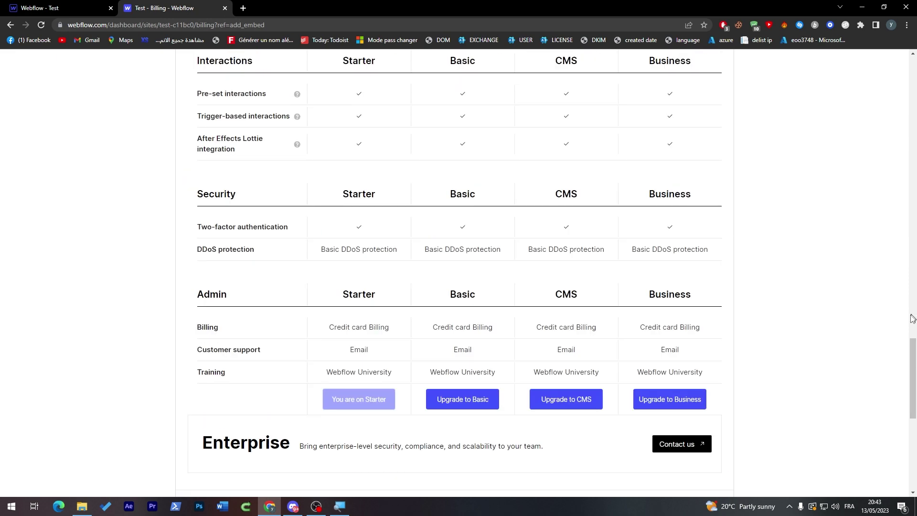
{"action": "scroll", "coordinate": [913, 318], "scroll_direction": "up", "scroll_amount": 20}
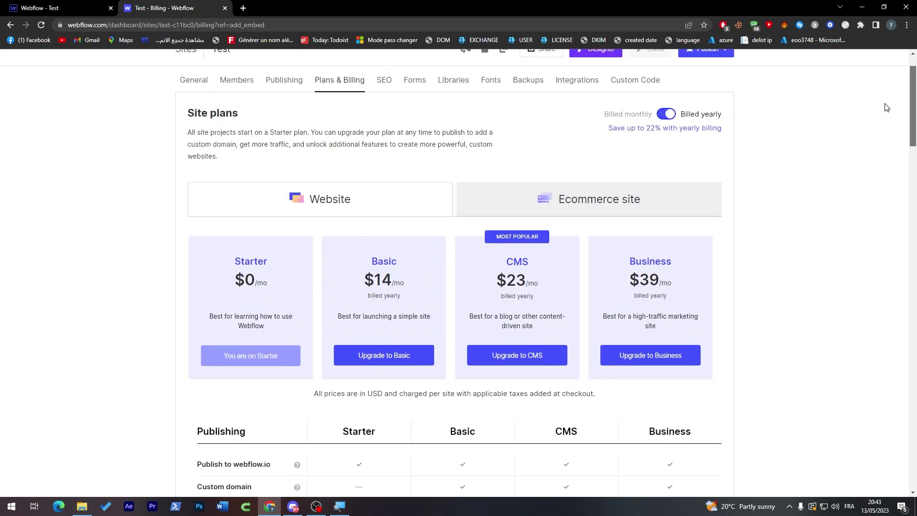
{"action": "left_click", "coordinate": [533, 205]}
{"action": "left_click", "coordinate": [349, 206]}
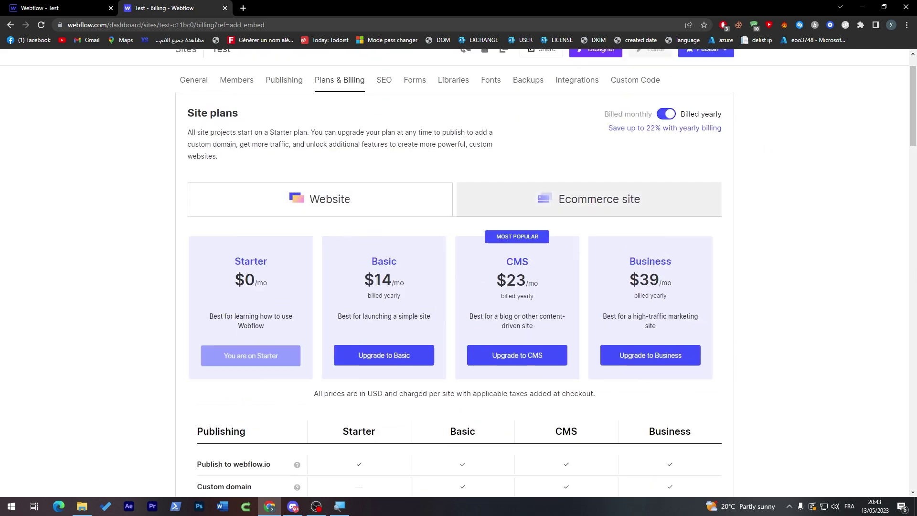
- Review the Starter $0, Basic $14, CMS $23 and Business $39 plans, then return to the Designer
{"action": "double_click", "coordinate": [375, 296]}
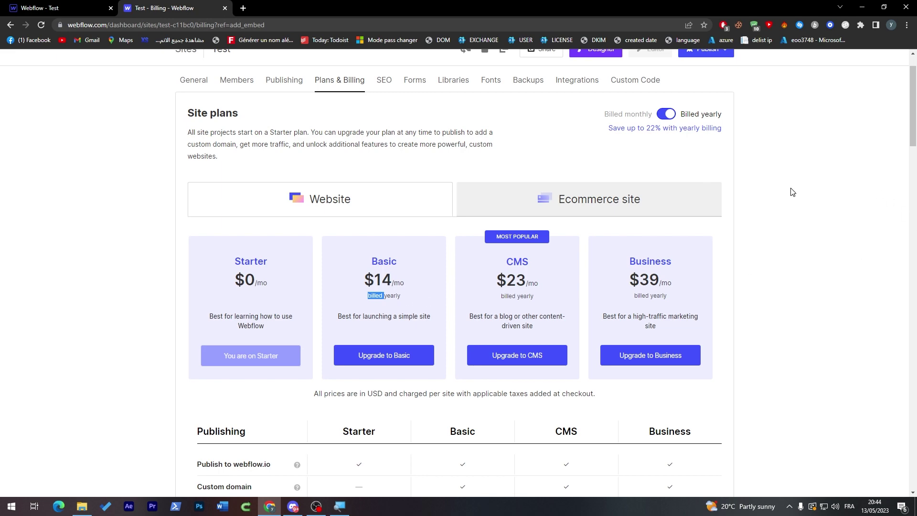
{"action": "scroll", "coordinate": [716, 168], "scroll_direction": "down", "scroll_amount": 1}
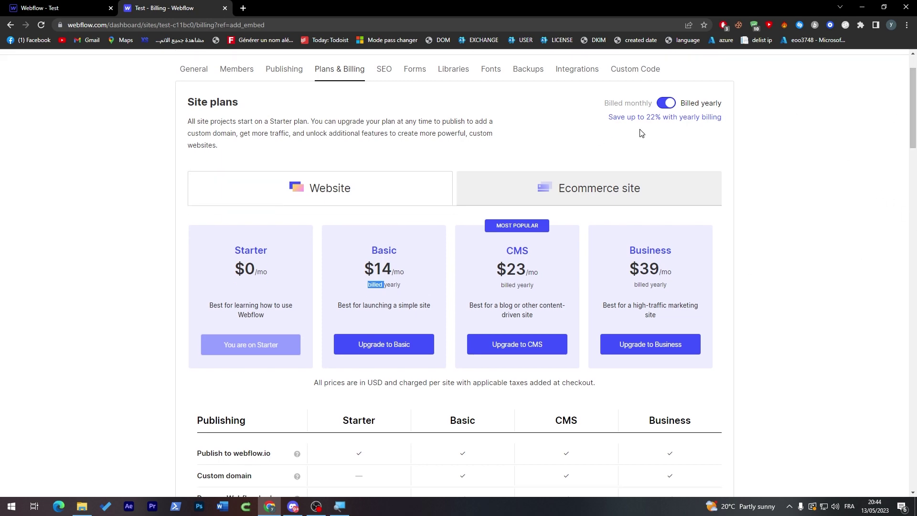
{"action": "scroll", "coordinate": [886, 227], "scroll_direction": "down", "scroll_amount": 20}
{"action": "scroll", "coordinate": [888, 282], "scroll_direction": "up", "scroll_amount": 20}
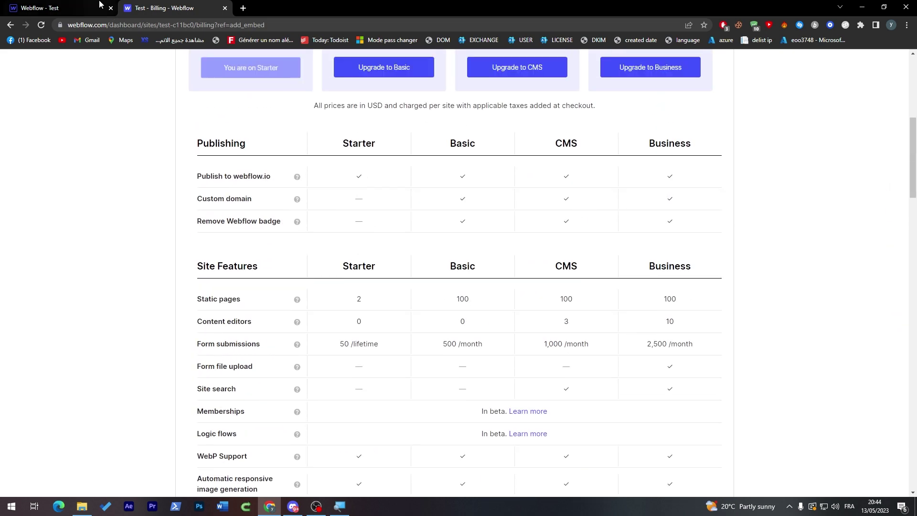
{"action": "left_click", "coordinate": [104, 12]}
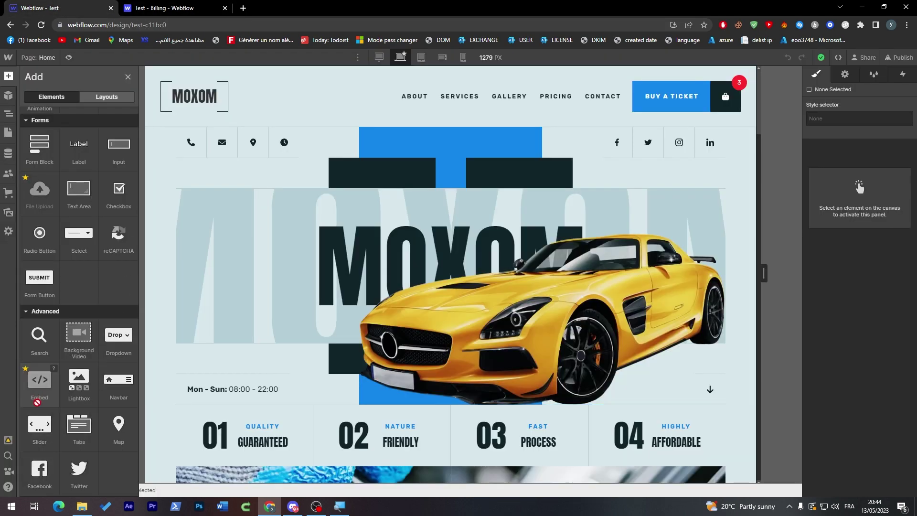